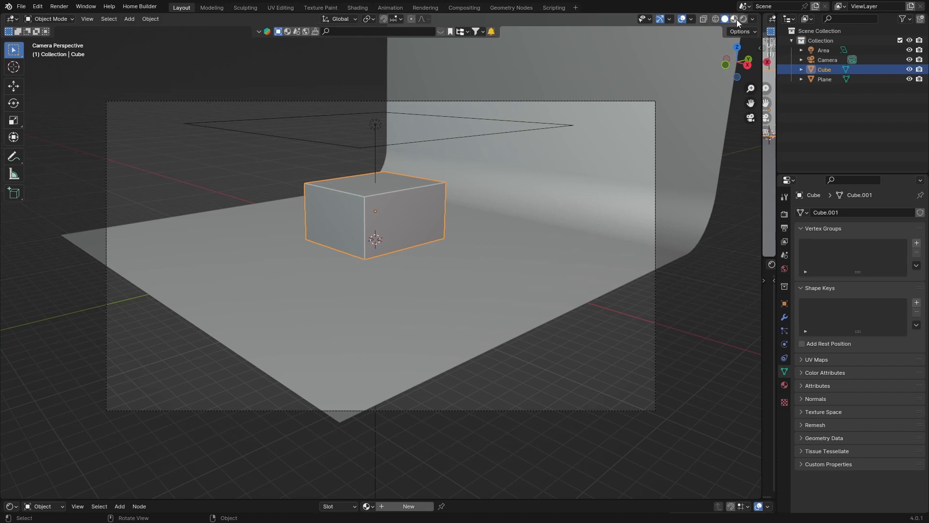
Preview the scene in rendered viewport shading and return to solid shading.
key("z")
key("8")
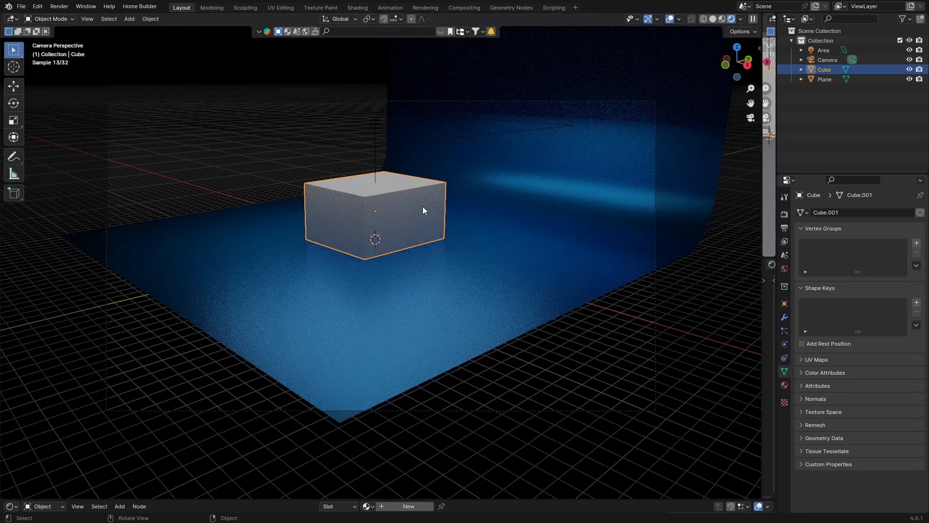
left_click(712, 19)
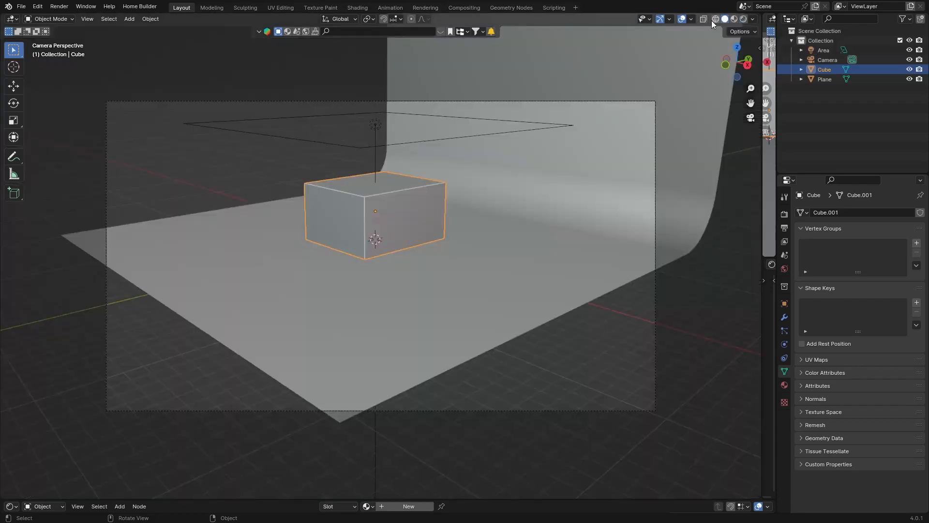
scroll(248, 302, "up", 2)
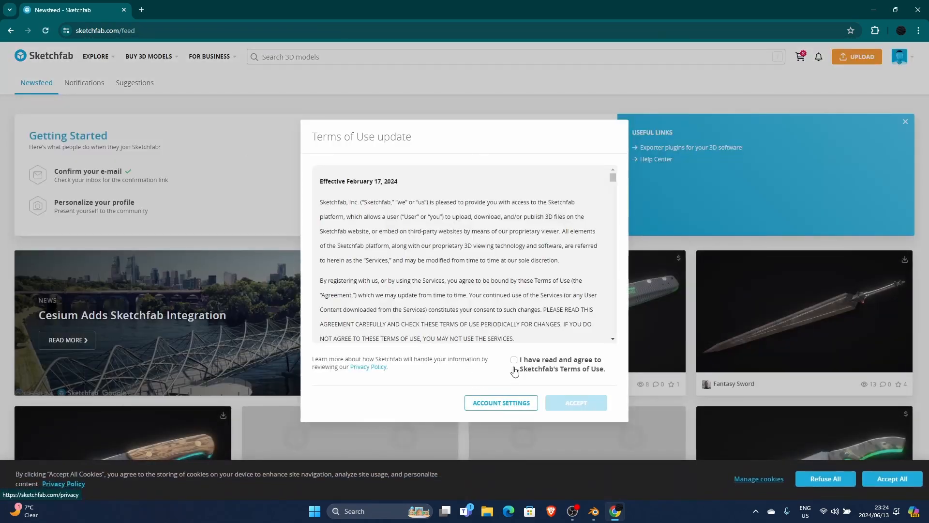
Agree to Sketchfab's updated Terms of Use and accept them.
left_click(514, 359)
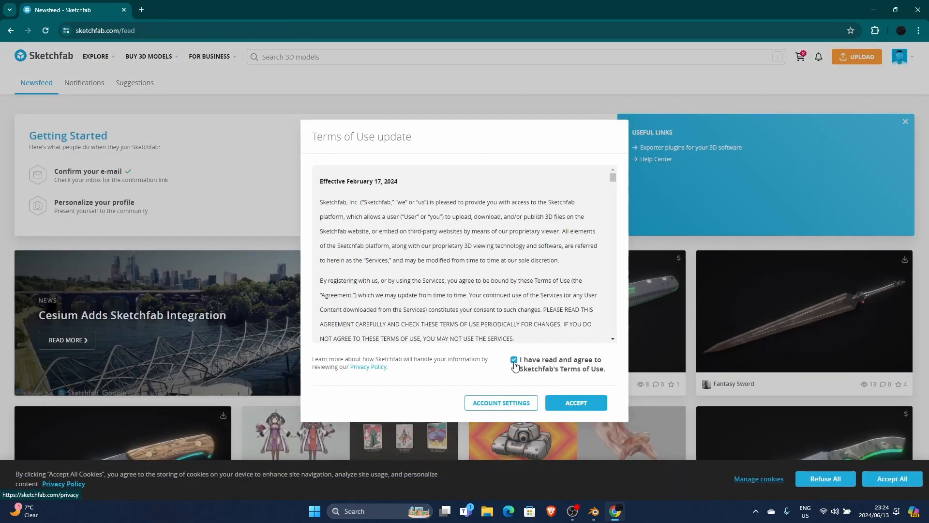
left_click(565, 402)
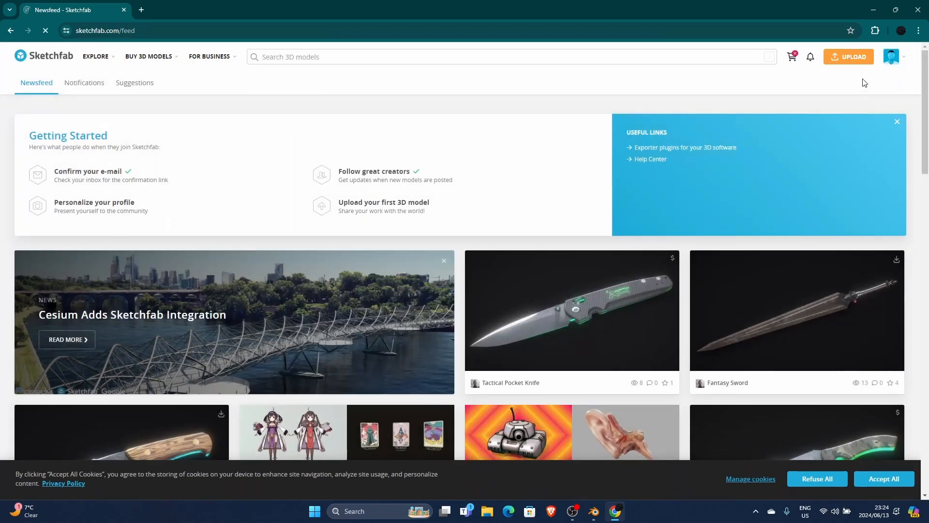
mouse_move(892, 63)
mouse_move(102, 61)
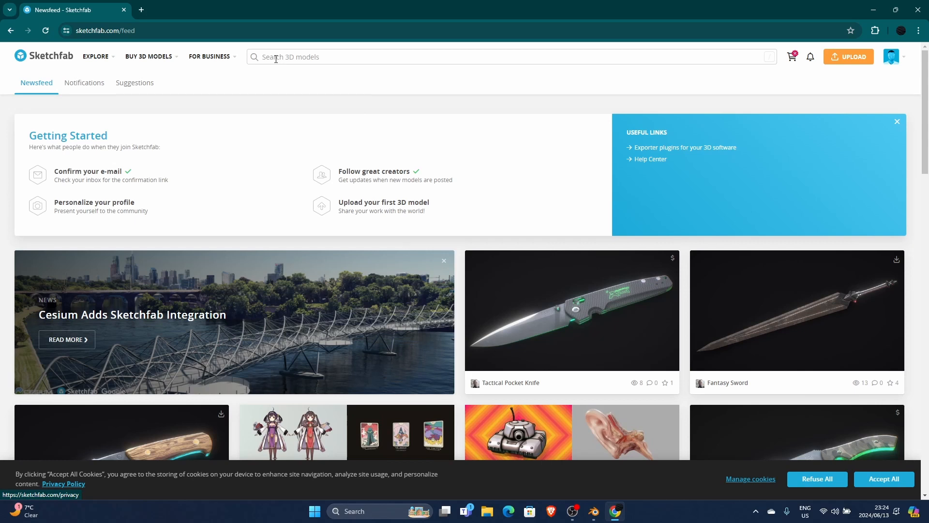
Search Sketchfab for "car" with the results limited to downloadable models.
left_click(276, 57)
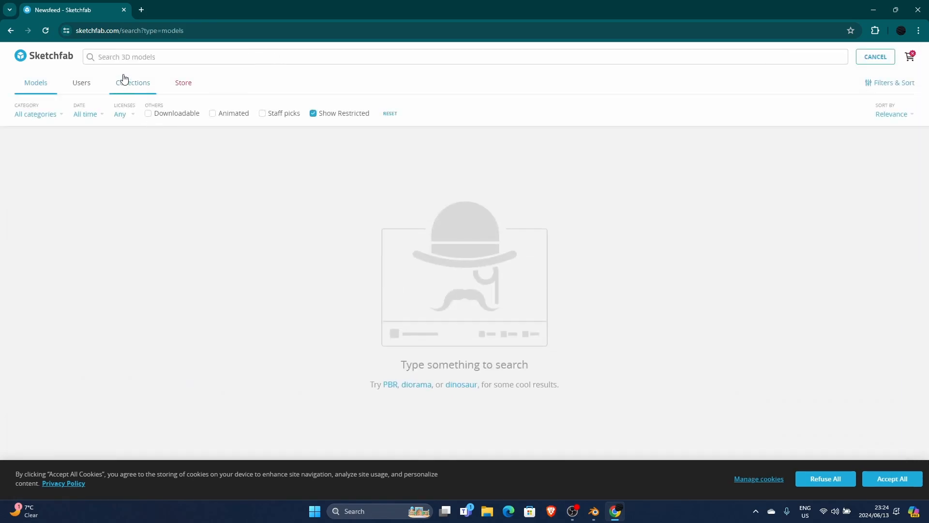
left_click(149, 113)
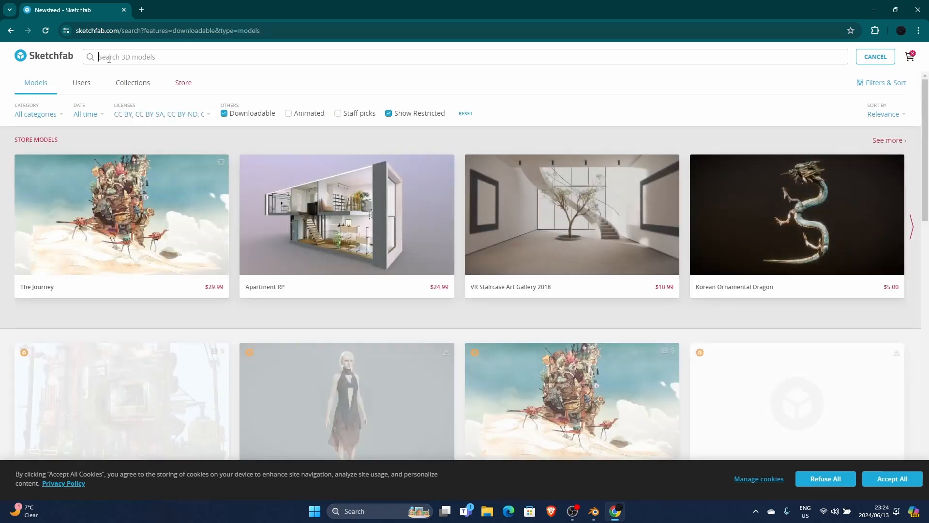
left_click(109, 58)
type("car")
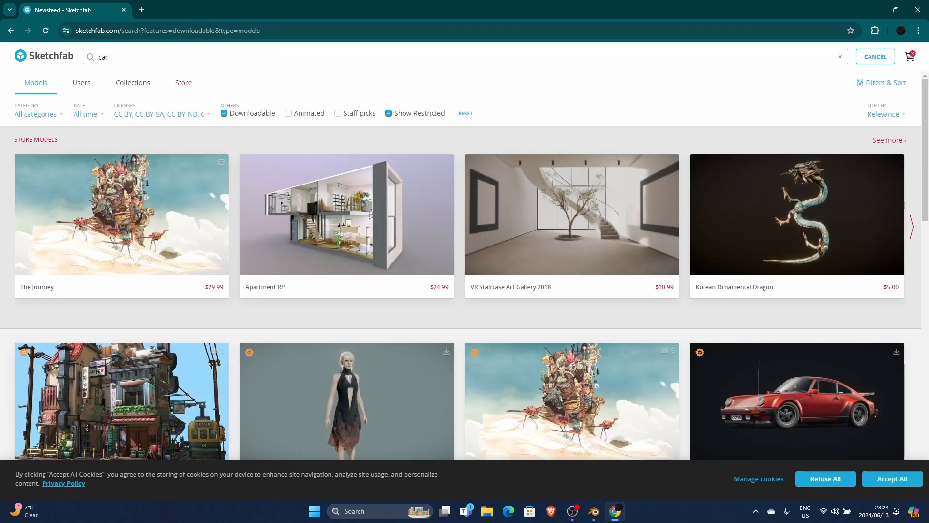
key("Return")
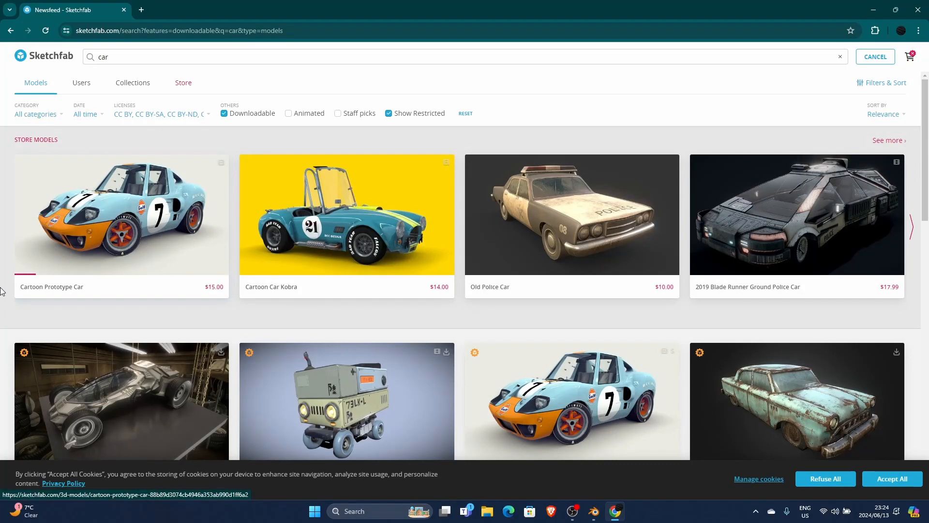
Browse the car search results for a suitable downloadable model.
scroll(5, 285, "down", 4)
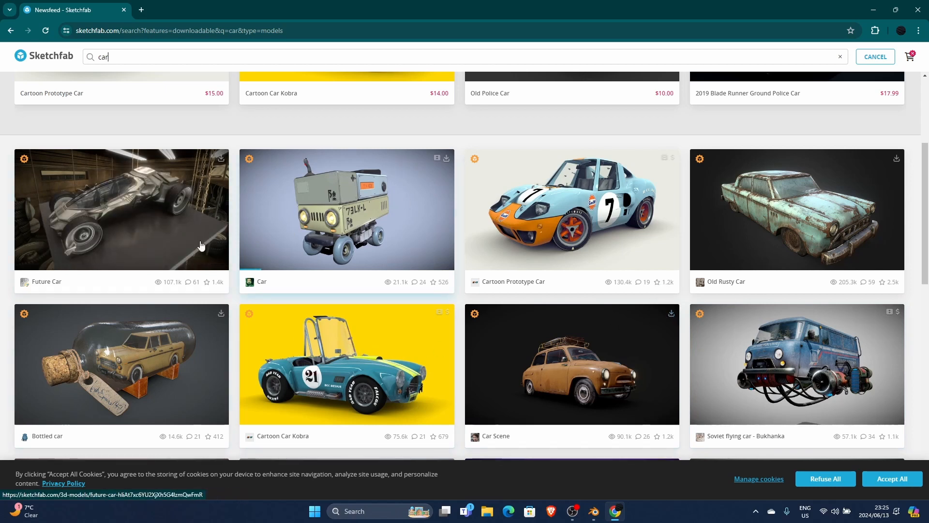
scroll(201, 246, "down", 4)
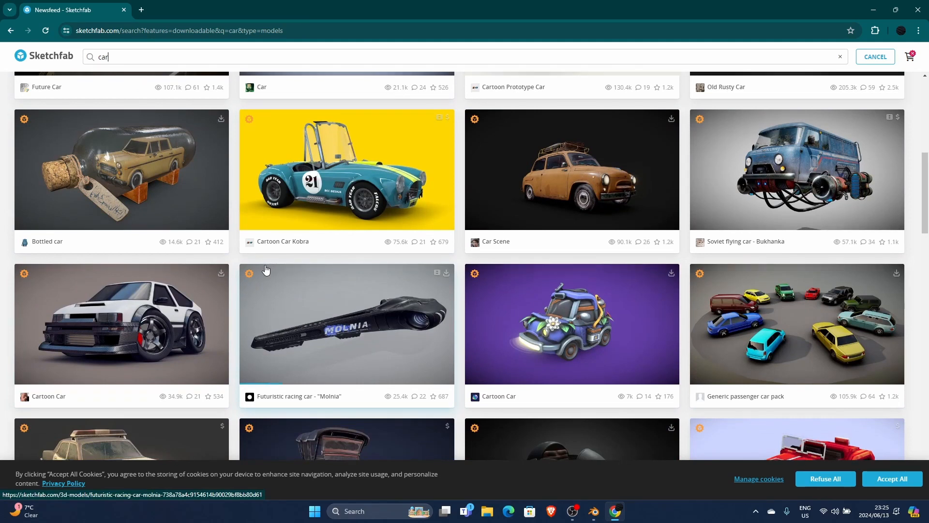
scroll(266, 269, "down", 6)
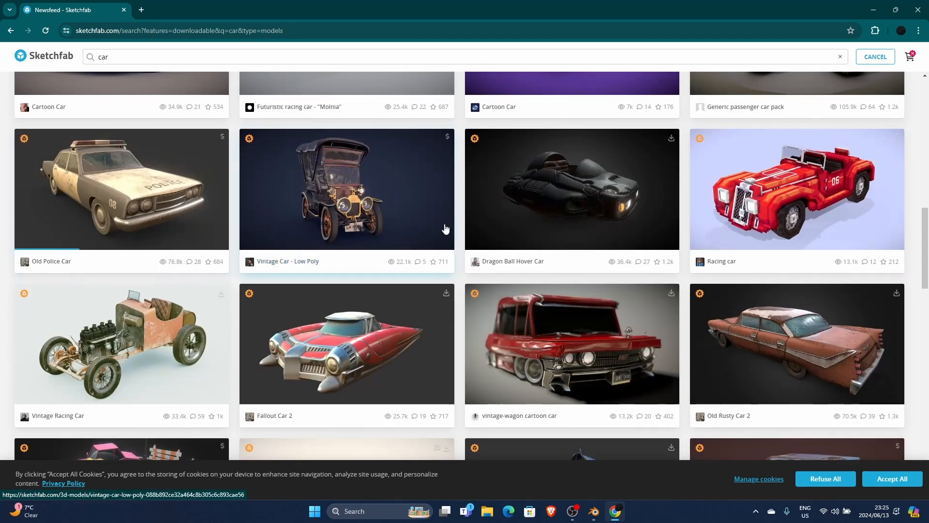
scroll(407, 233, "down", 7)
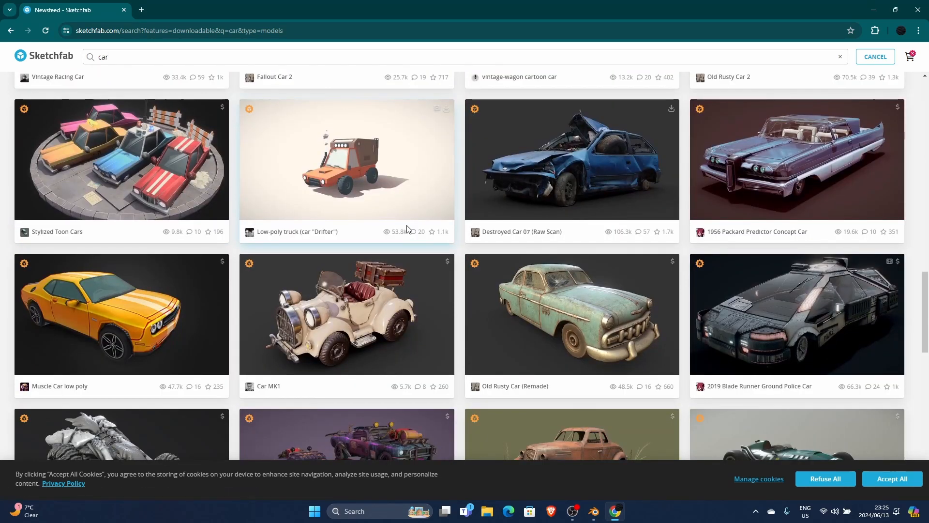
scroll(406, 228, "down", 7)
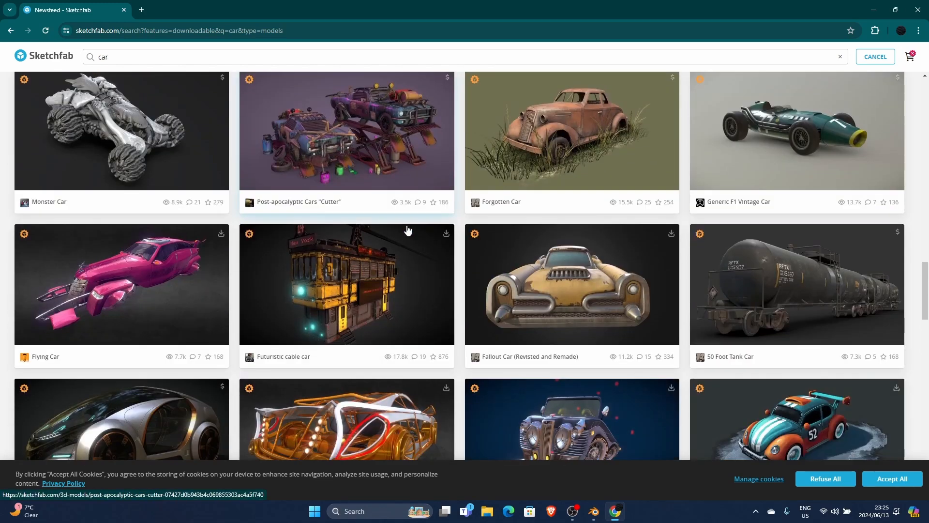
scroll(408, 230, "down", 10)
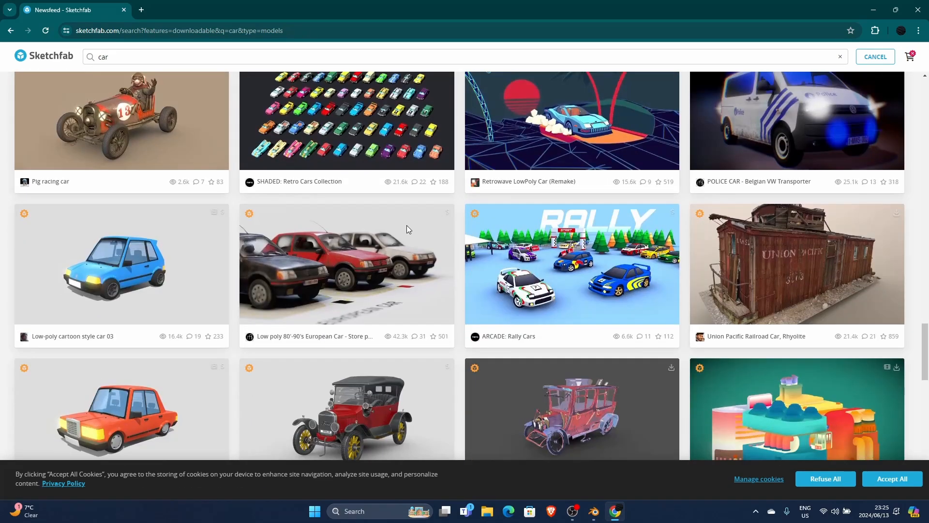
scroll(406, 228, "down", 8)
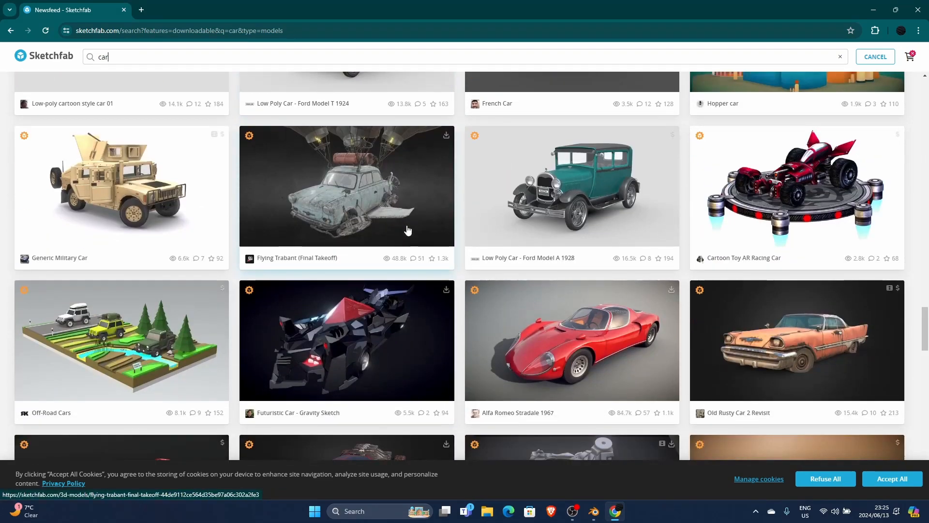
scroll(407, 229, "down", 4)
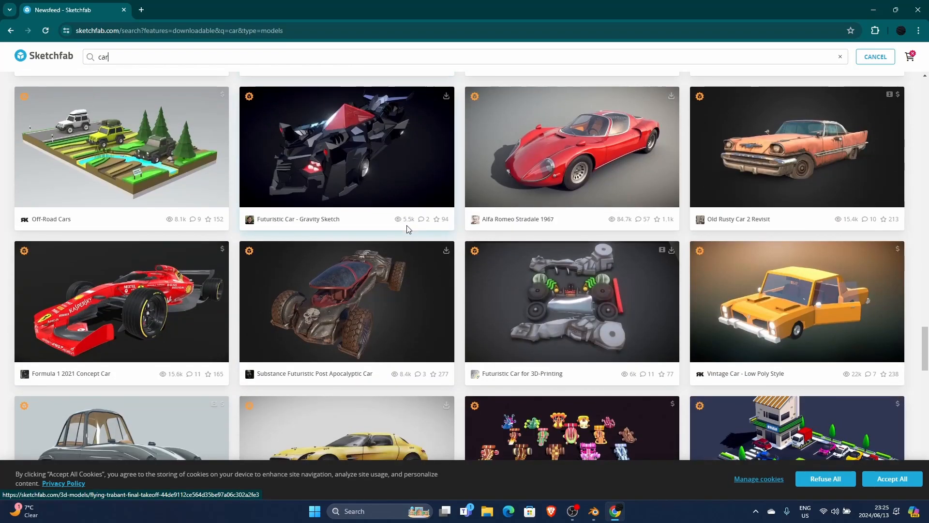
scroll(406, 227, "down", 4)
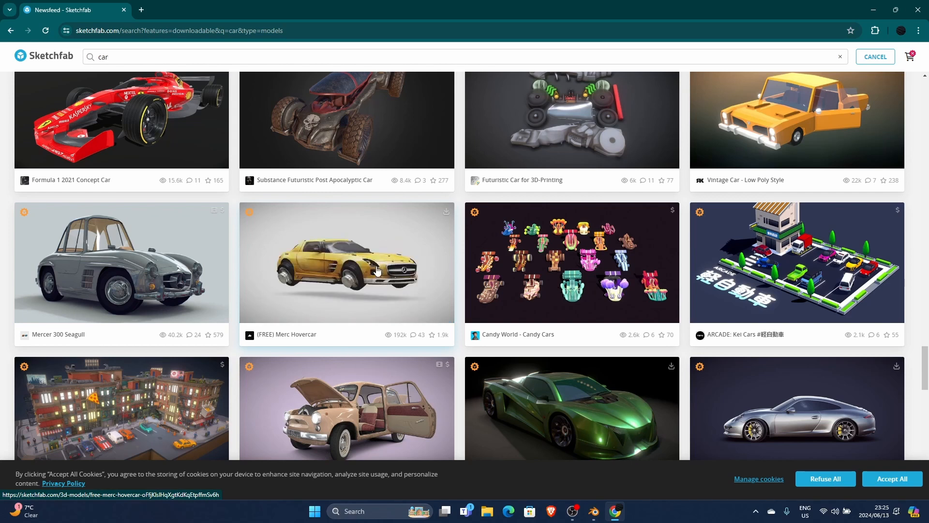
scroll(342, 266, "down", 3)
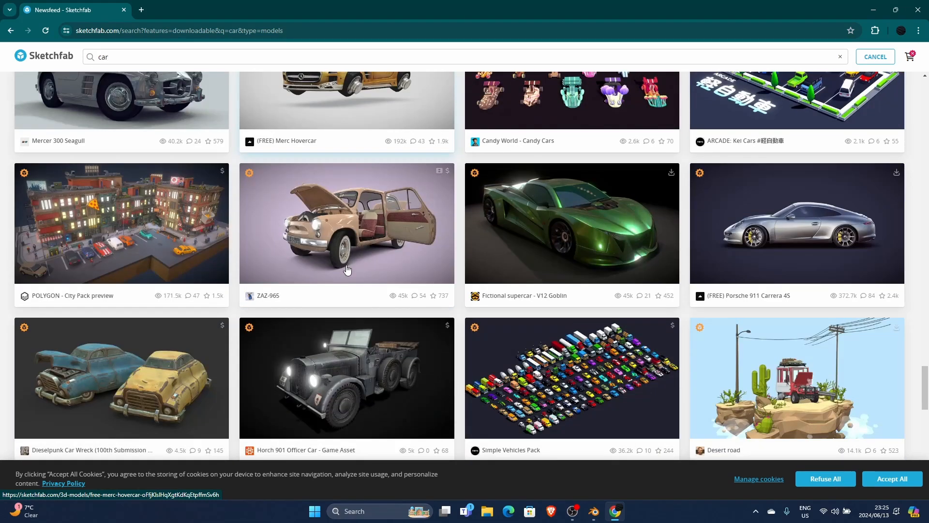
scroll(609, 170, "down", 8)
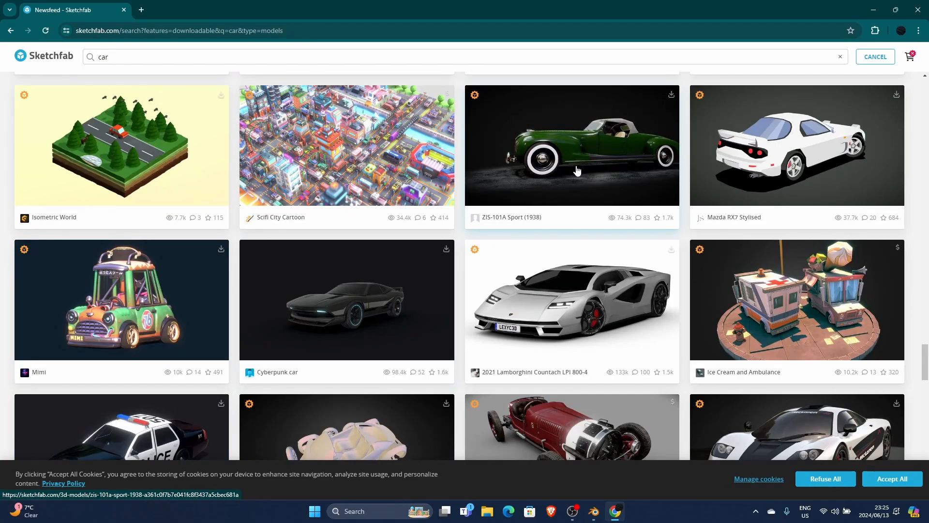
Download the ZIS-101A Sport (1938) model in glTF format, check the recent downloads and close the browser.
left_click(672, 95)
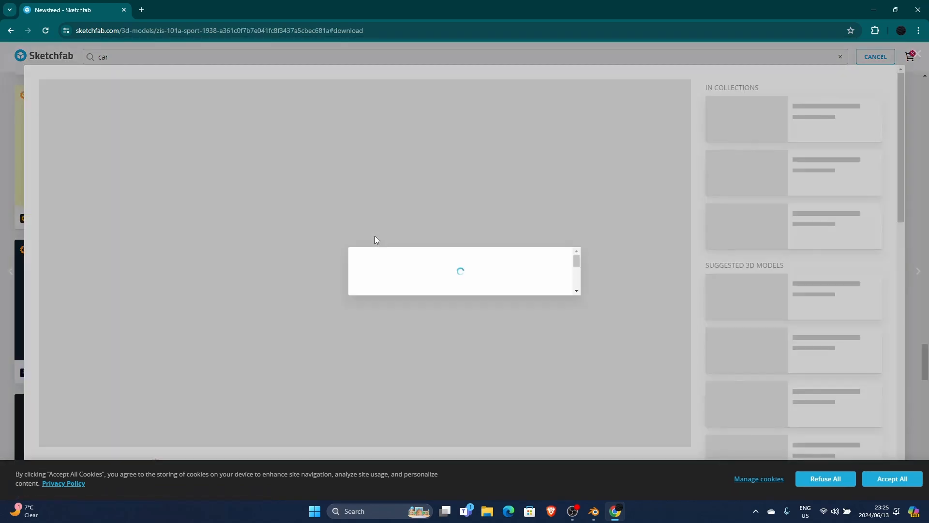
scroll(400, 302, "down", 1)
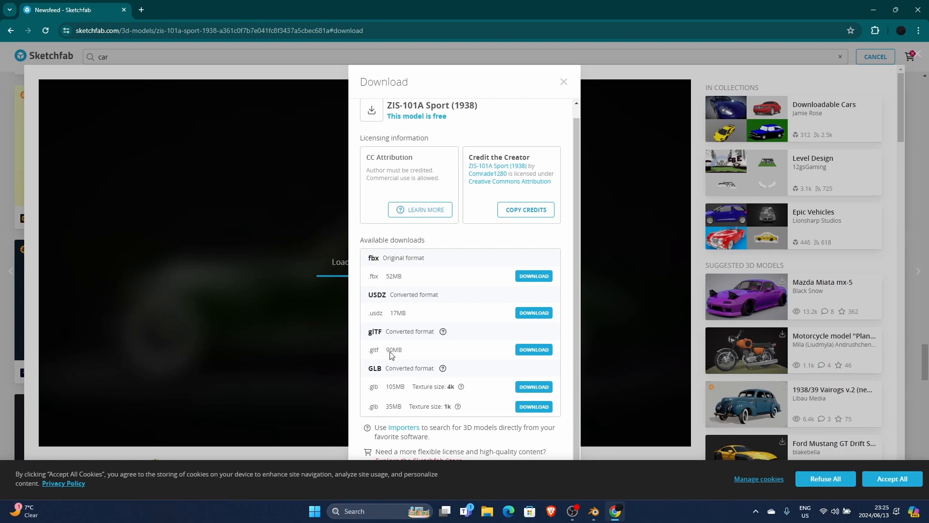
left_click(530, 352)
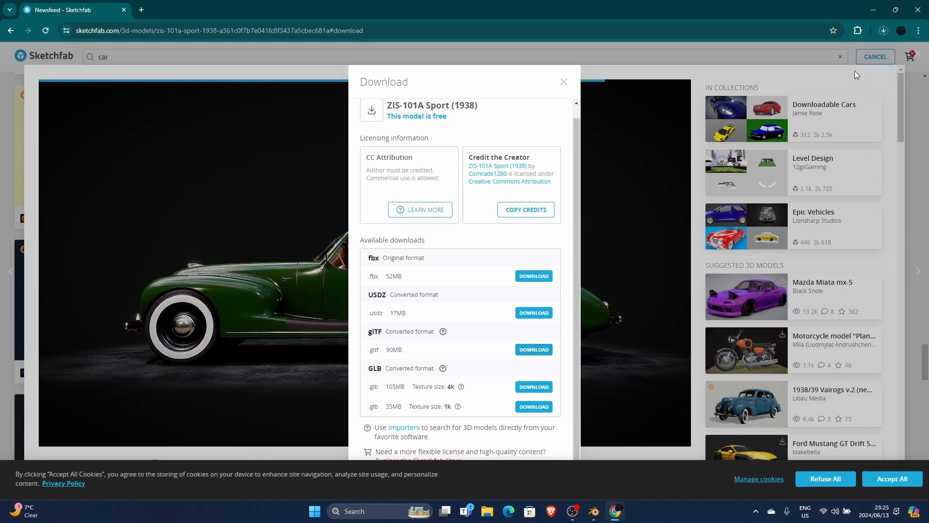
left_click(884, 31)
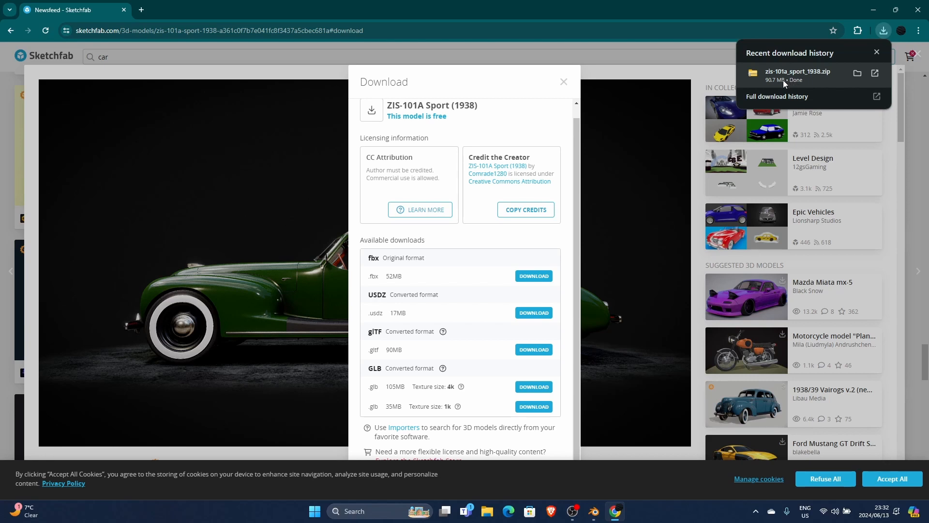
left_click(918, 10)
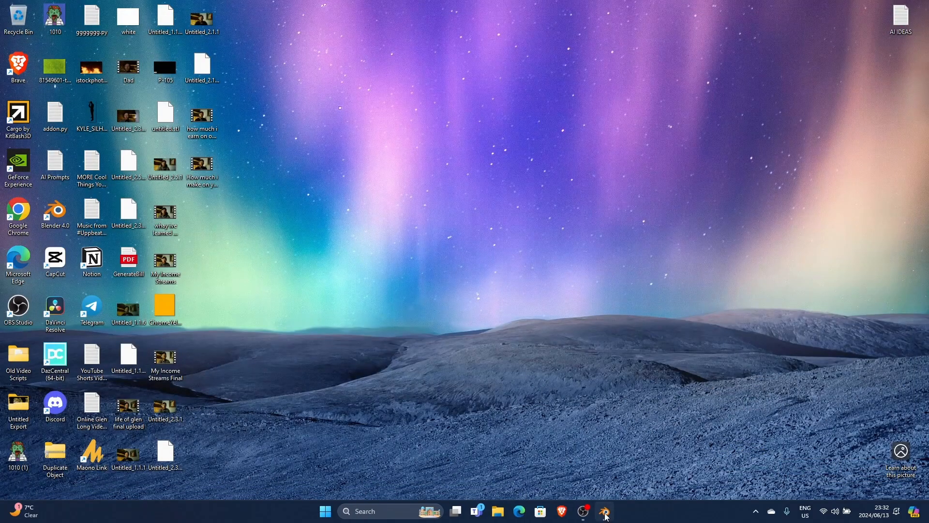
Extract the zis-101a_sport_1938 archive in the Downloads folder of File Explorer to its default destination.
left_click(498, 512)
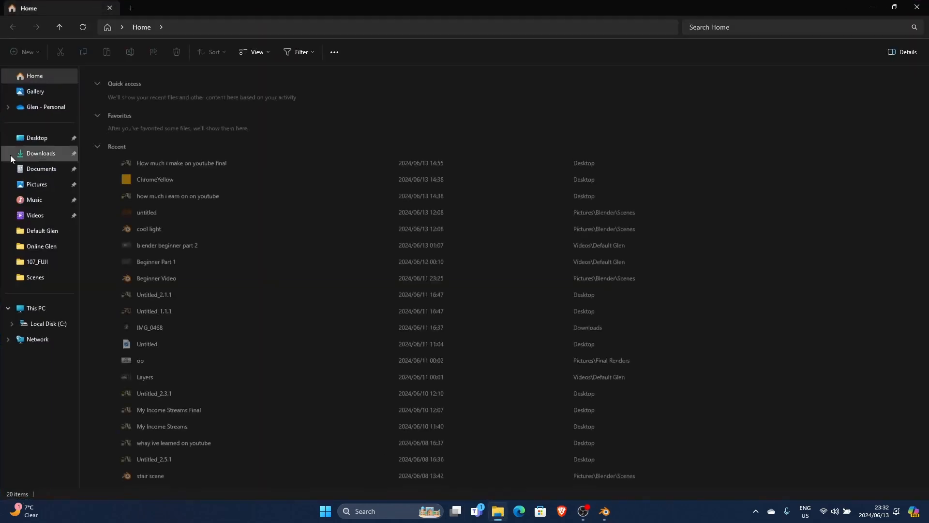
left_click(39, 155)
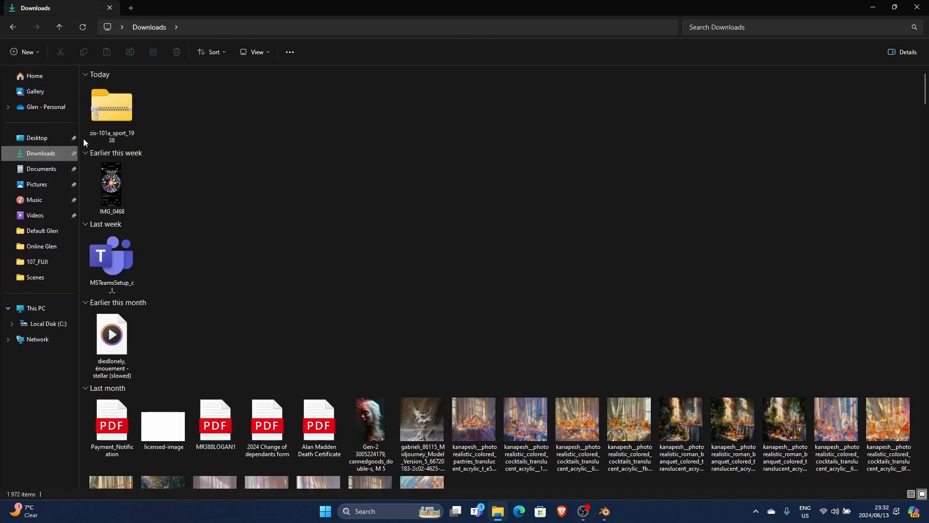
right_click(109, 114)
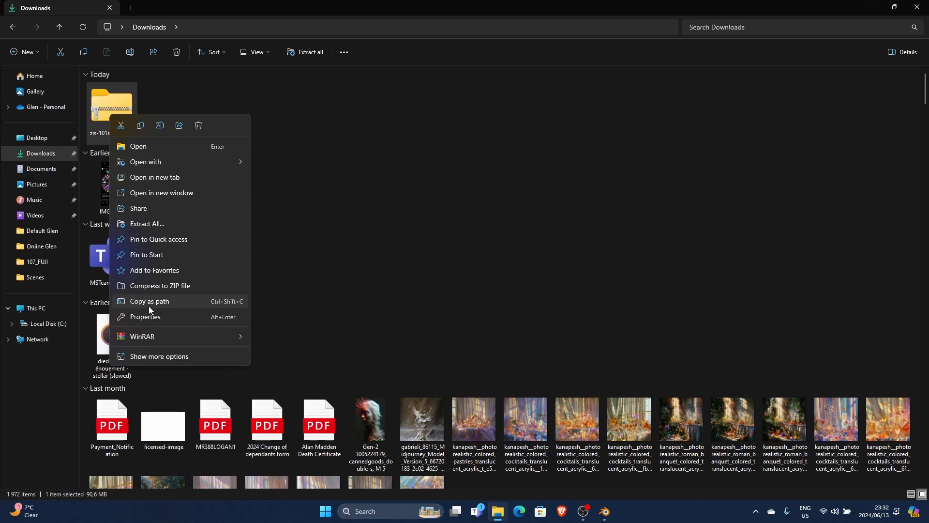
left_click(153, 224)
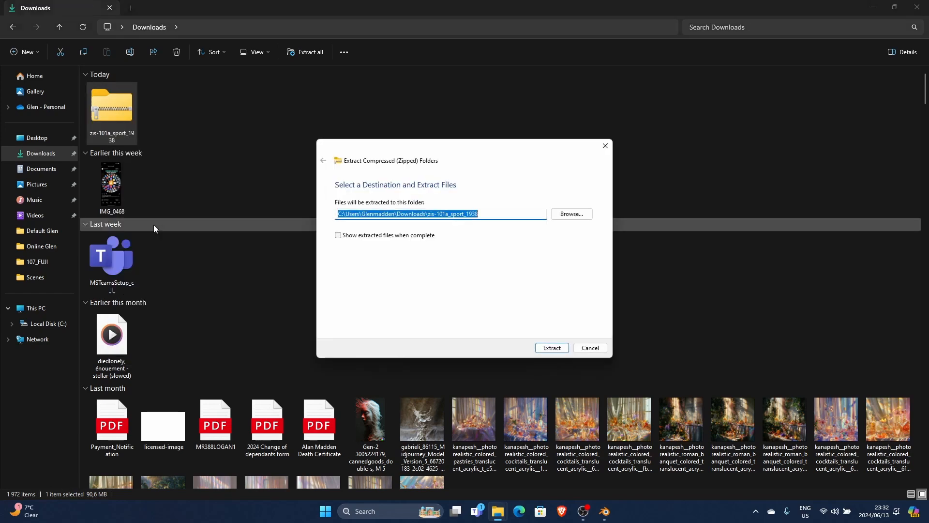
left_click(552, 347)
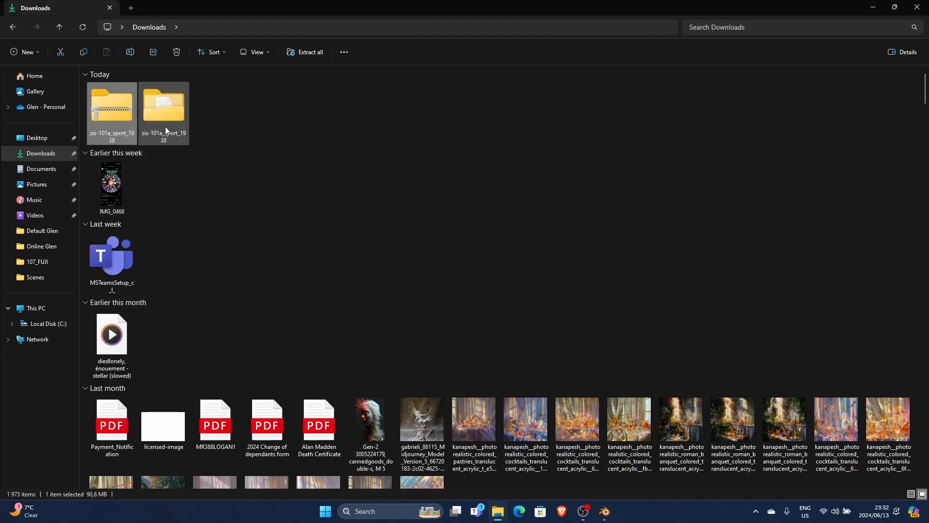
Move the extracted zis-101a_sport_1938 folder to the Desktop, close File Explorer and switch back to Blender.
mouse_move(167, 112)
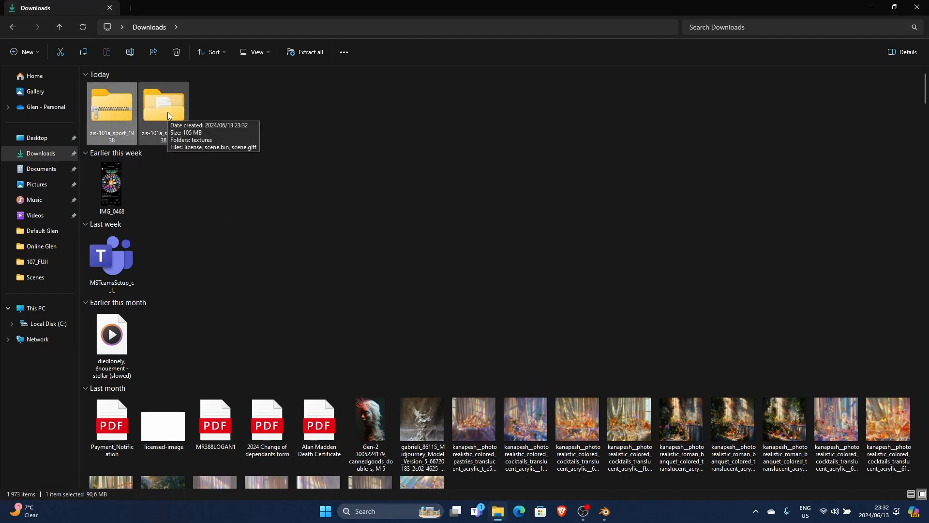
left_click_drag(164, 111, 57, 138)
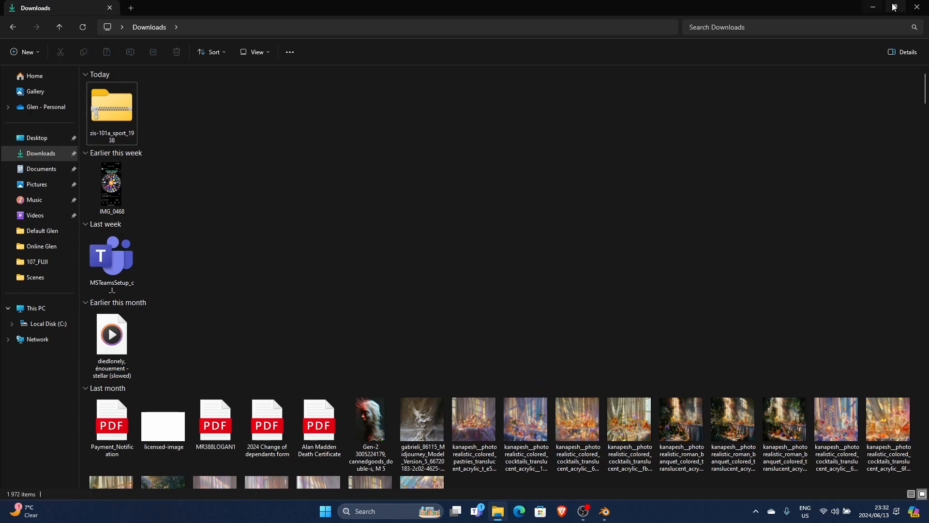
left_click(917, 7)
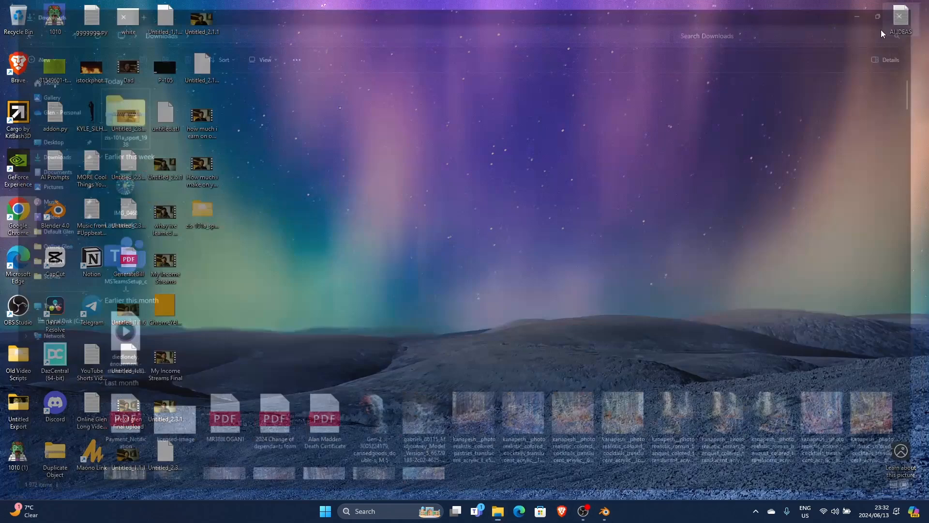
left_click(604, 511)
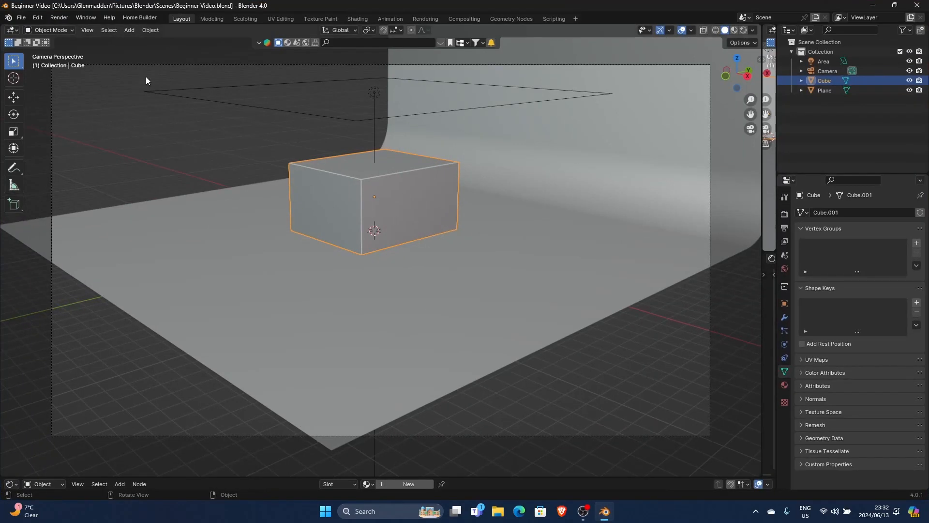
Toggle the Blender window to fullscreen, back to windowed, and to fullscreen again.
left_click(85, 17)
left_click(85, 17)
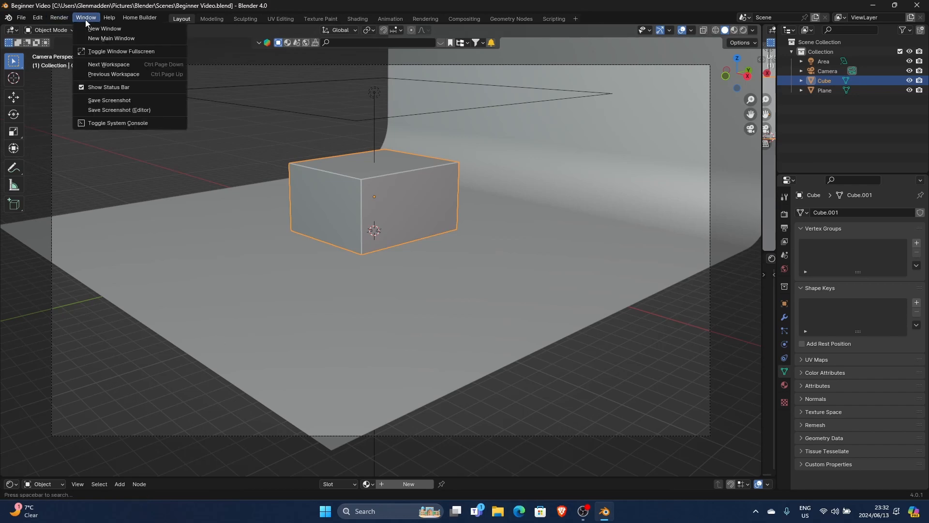
left_click(104, 53)
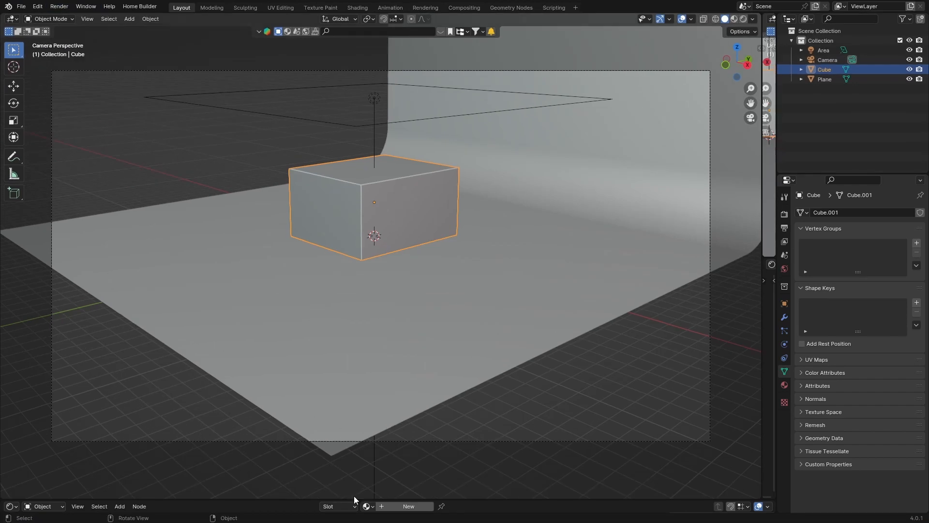
left_click(84, 7)
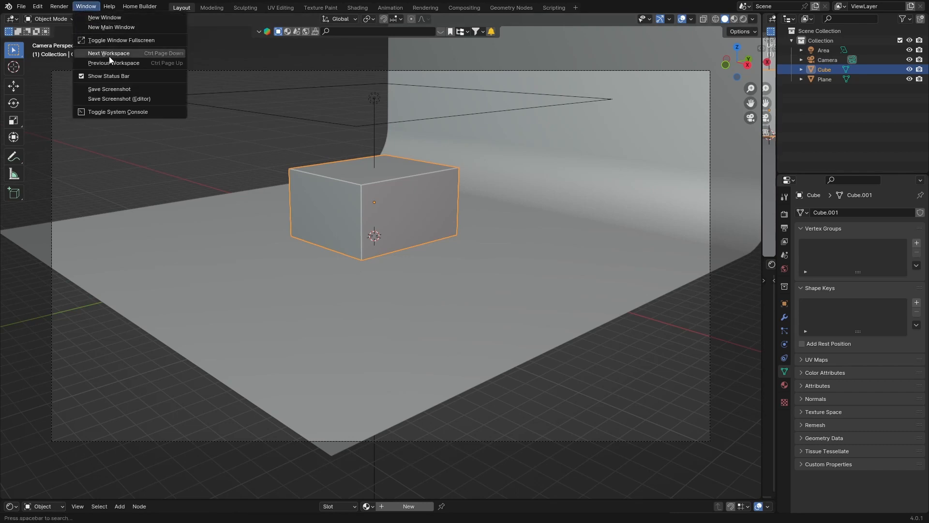
left_click(109, 40)
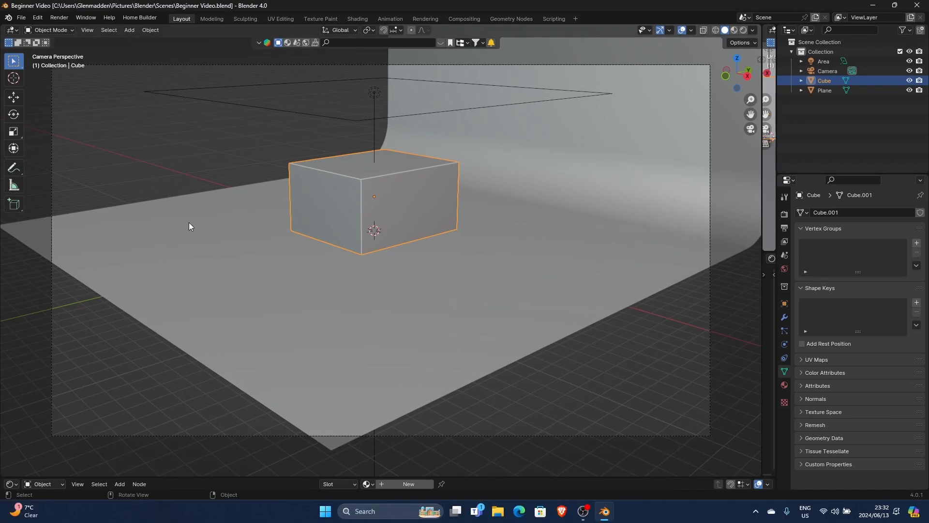
left_click(89, 19)
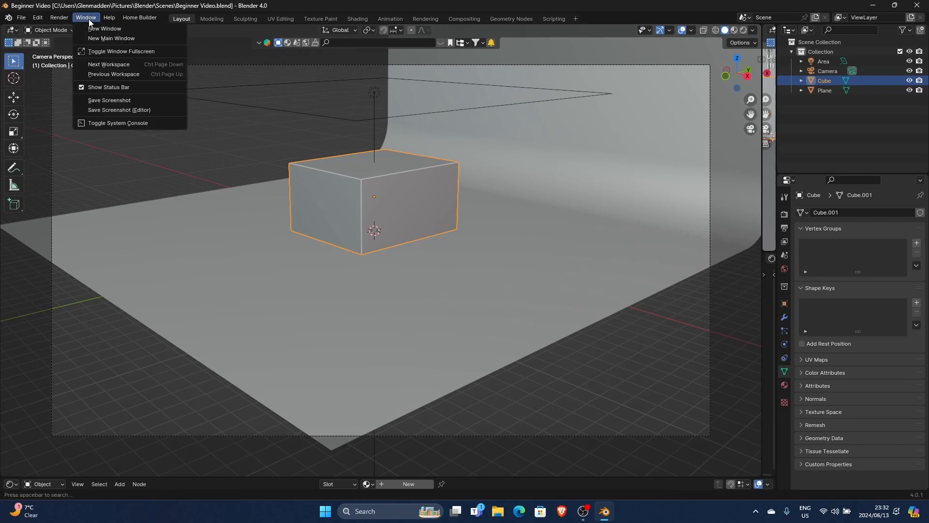
left_click(104, 50)
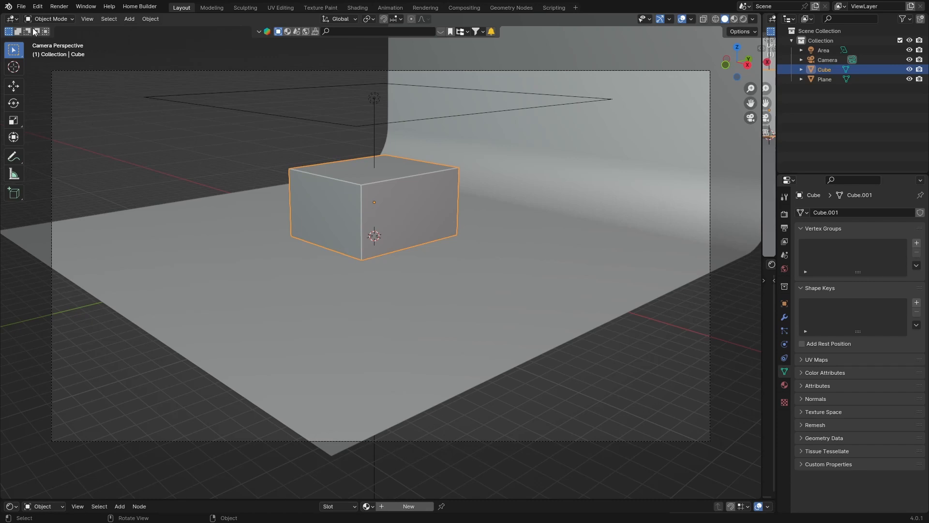
Import scene.gltf from the zis-101a_sport_1938 folder on the Desktop as glTF 2.0 with the default import settings.
left_click(24, 9)
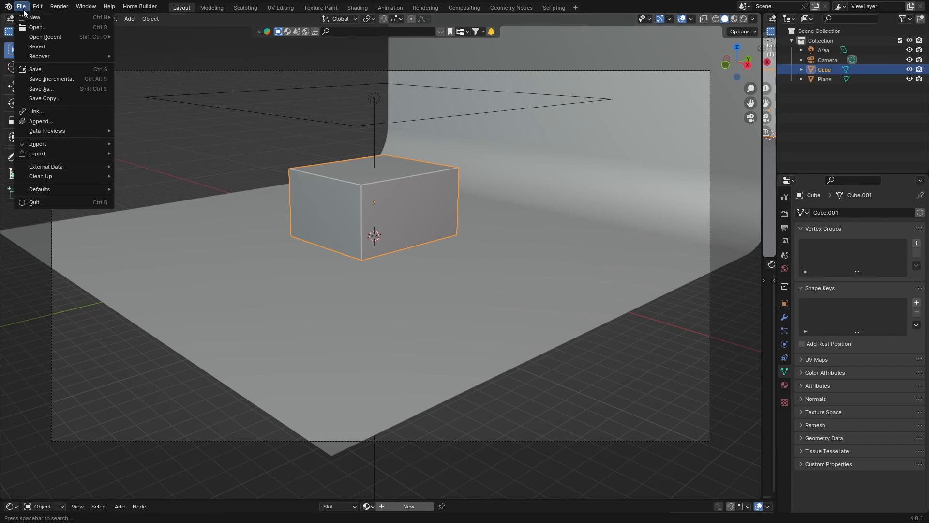
mouse_move(45, 145)
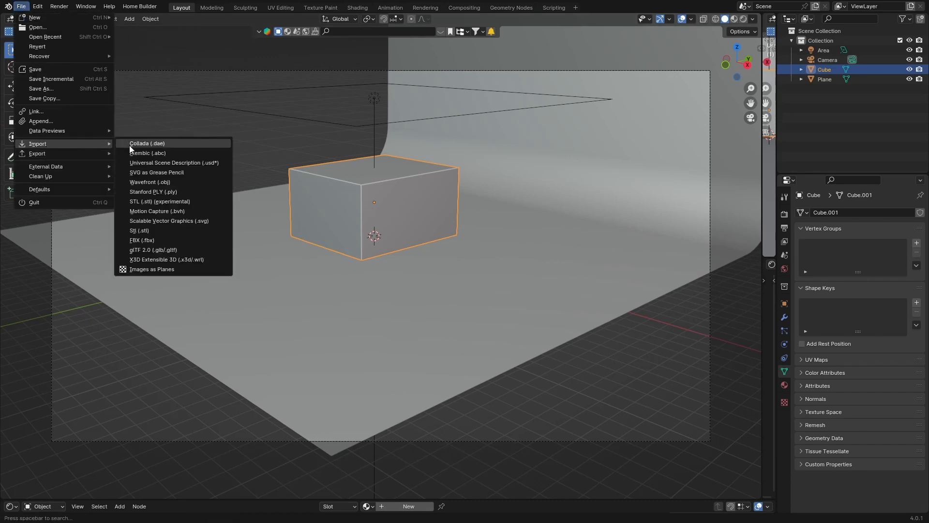
left_click(169, 250)
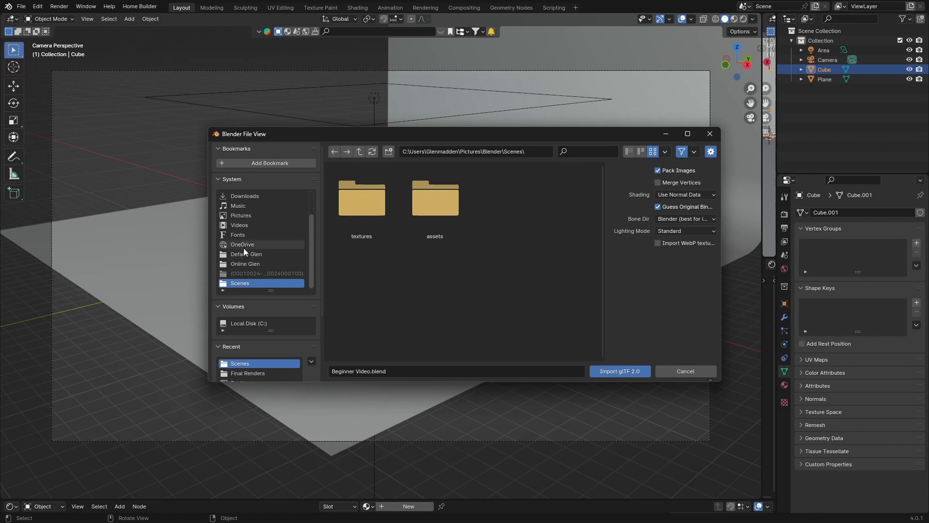
scroll(238, 217, "up", 3)
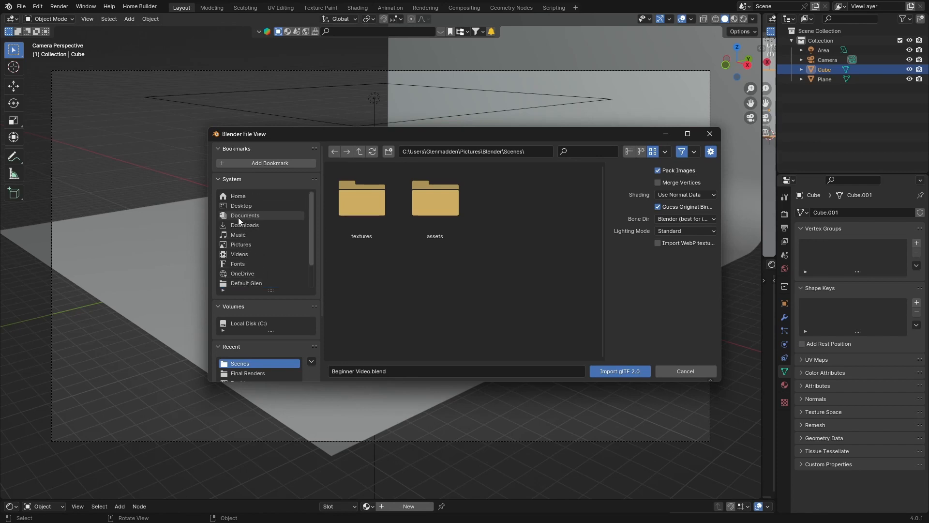
left_click(238, 207)
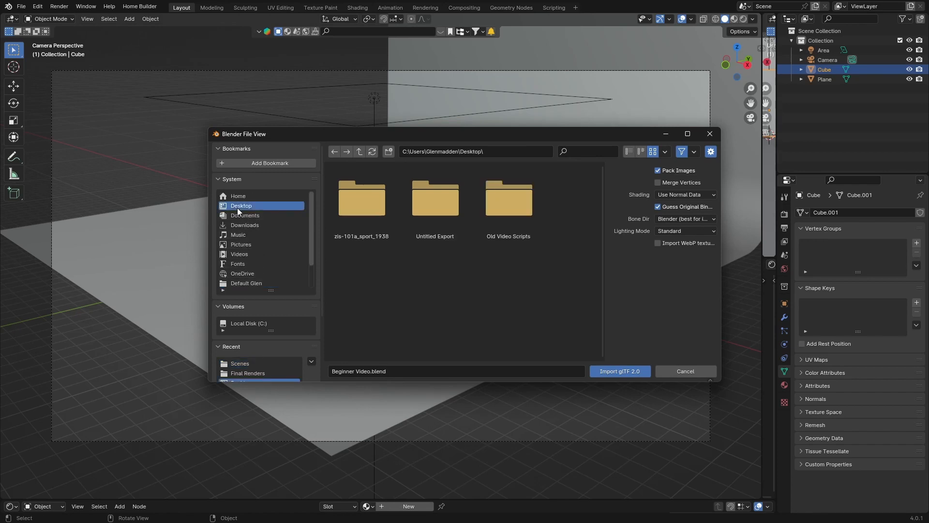
double_click(357, 207)
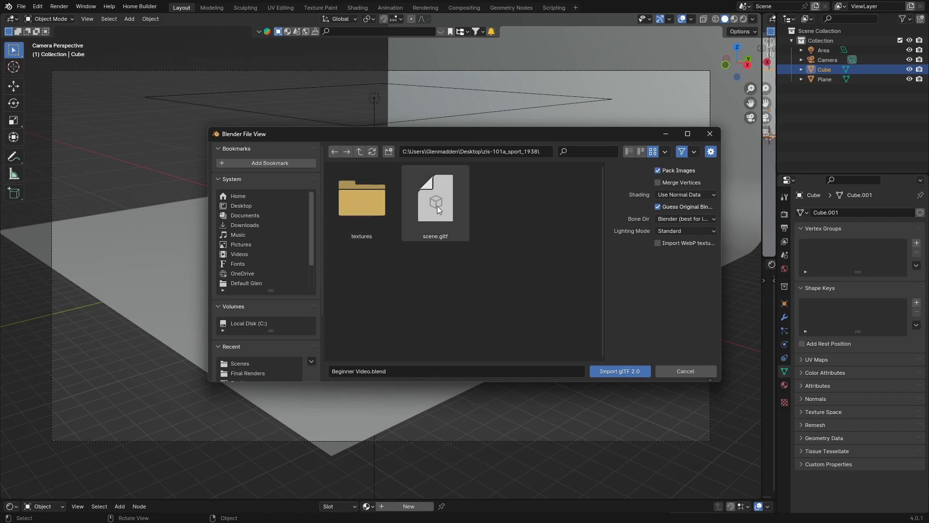
left_click(437, 206)
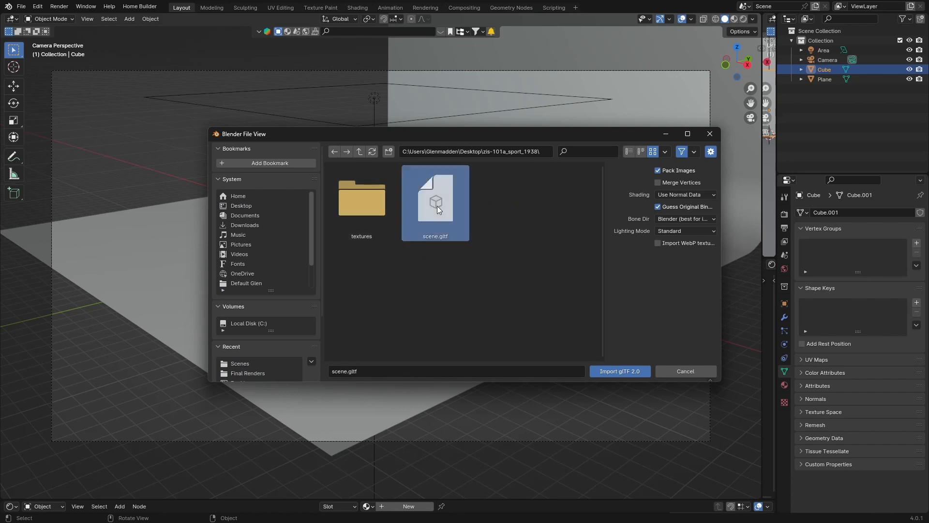
left_click(603, 371)
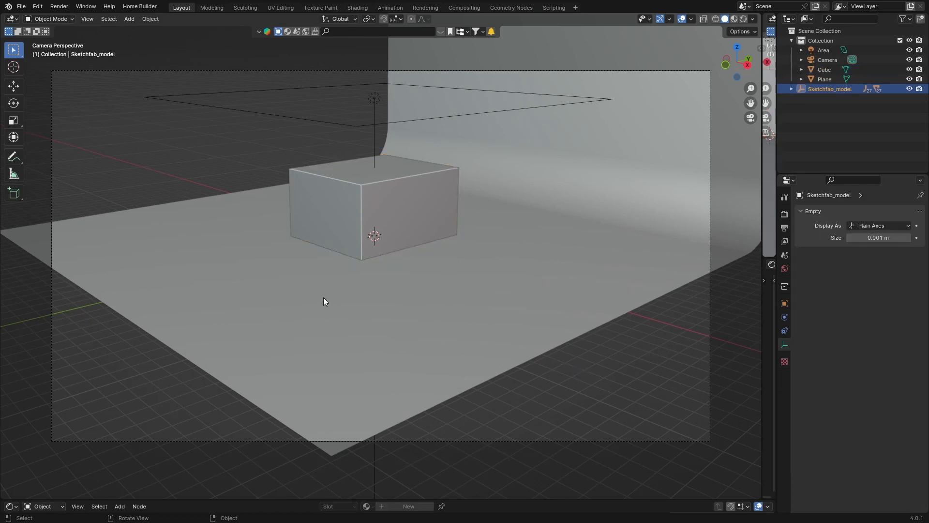
In wireframe shading and the right orthographic view, raise the imported car model along Z to just above the cube.
left_click(715, 19)
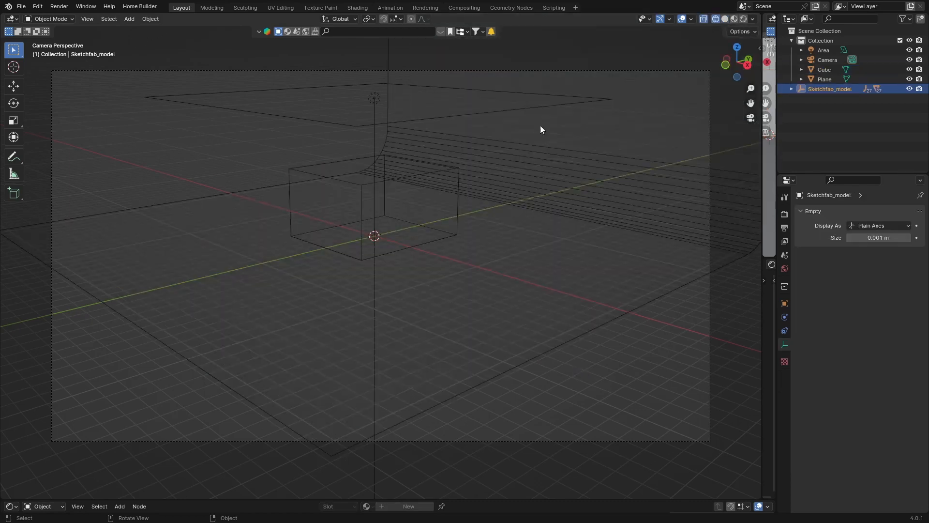
scroll(374, 221, "down", 8)
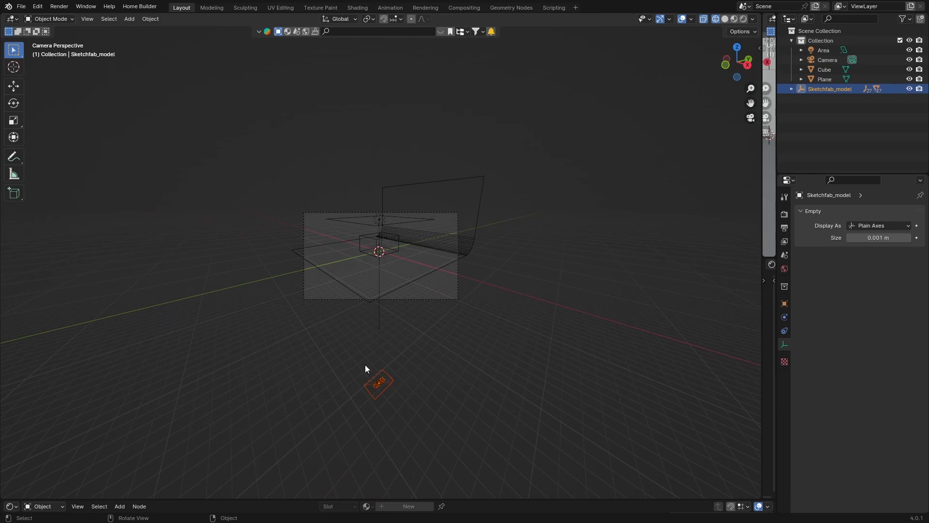
left_click(748, 64)
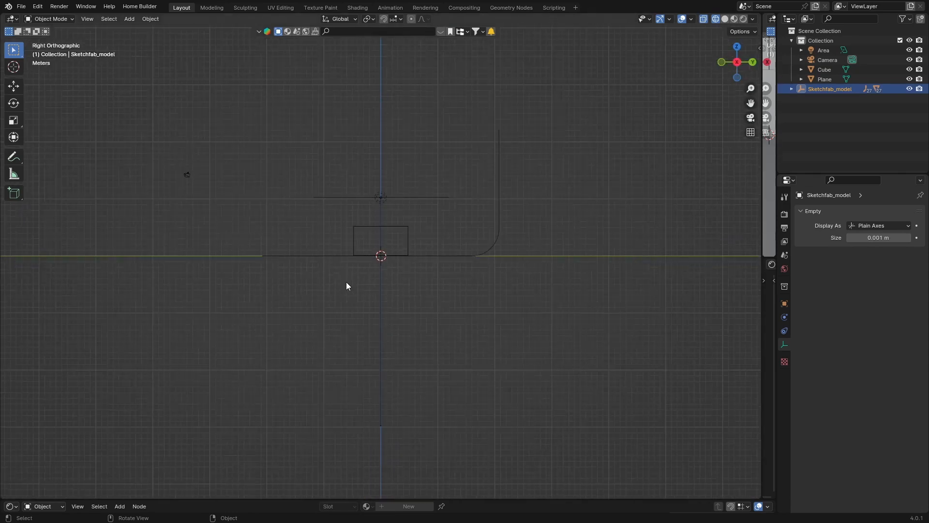
scroll(346, 280, "down", 4)
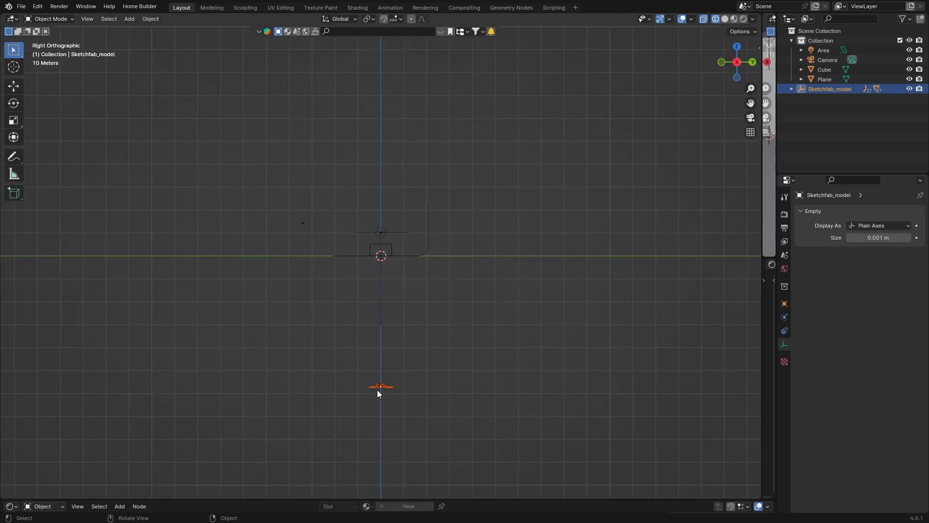
key("g")
key("z")
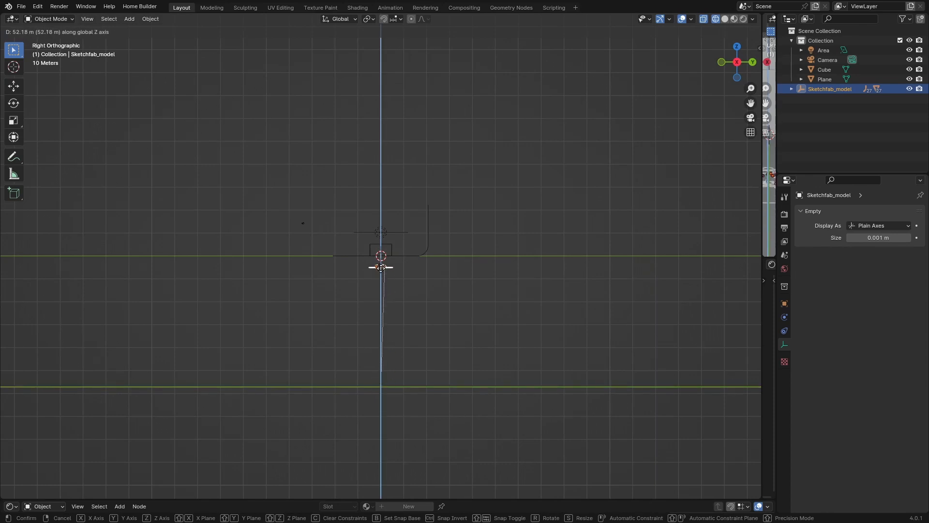
left_click(381, 242)
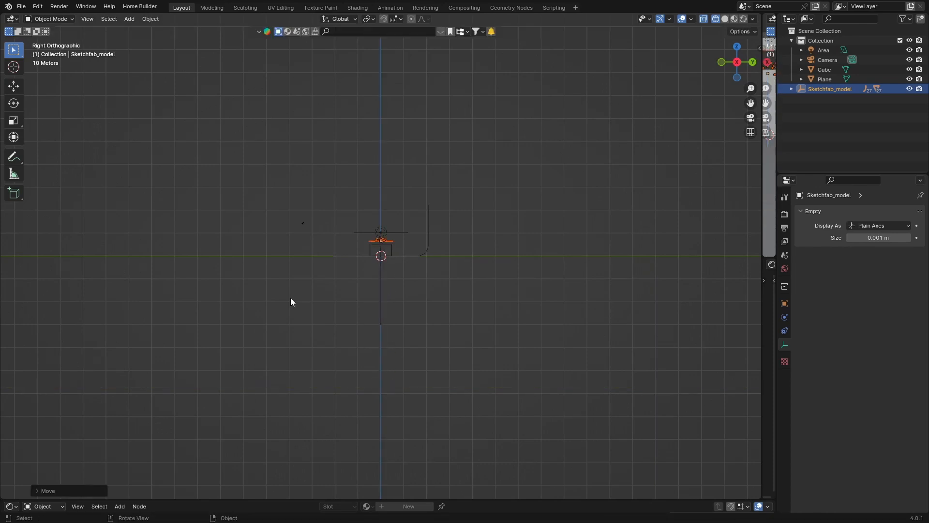
In solid shading and the right orthographic view, lower the car model about 1.2 m along Z onto the cube's upper face.
middle_click_drag(291, 300, 365, 306)
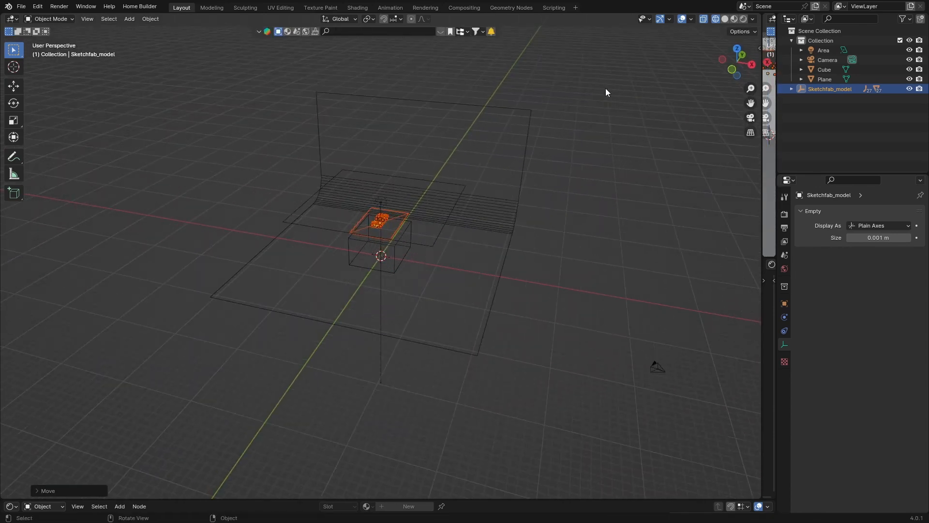
left_click(725, 21)
middle_click_drag(443, 329, 364, 295)
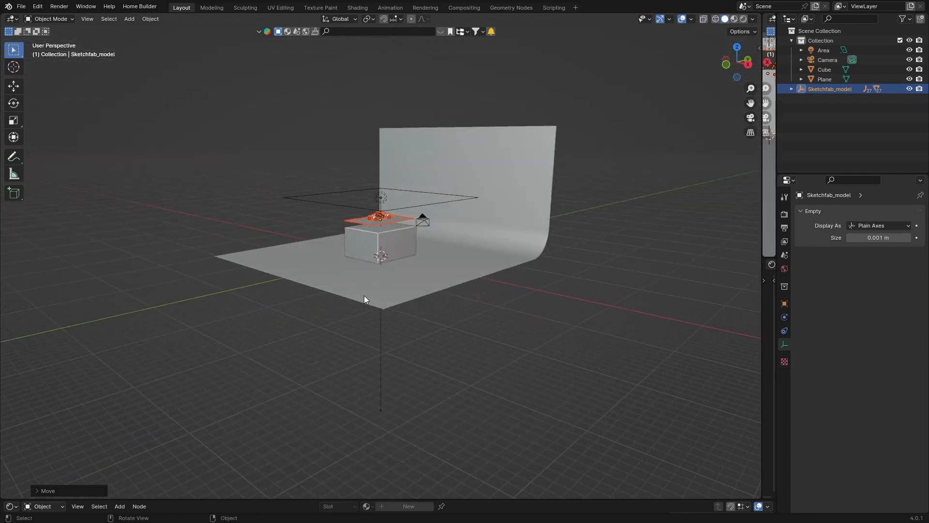
scroll(364, 295, "up", 4)
scroll(362, 147, "up", 4)
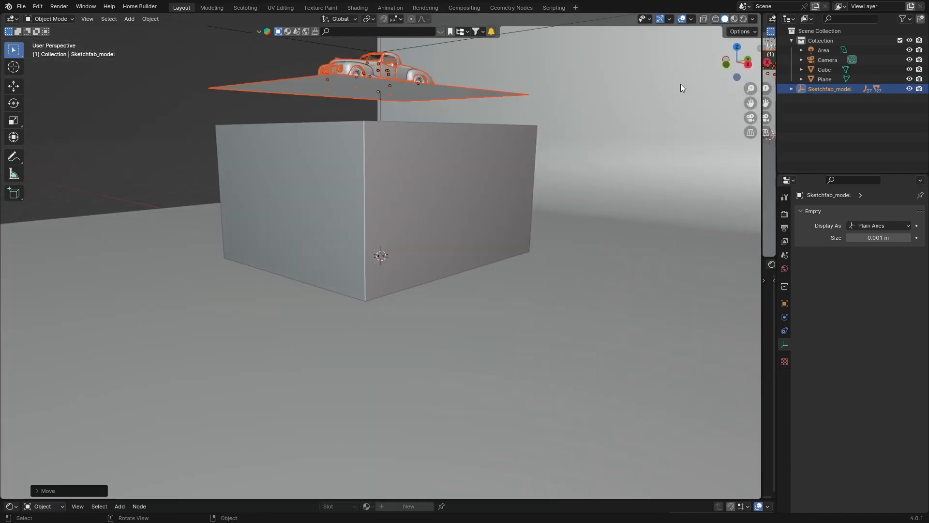
left_click(748, 64)
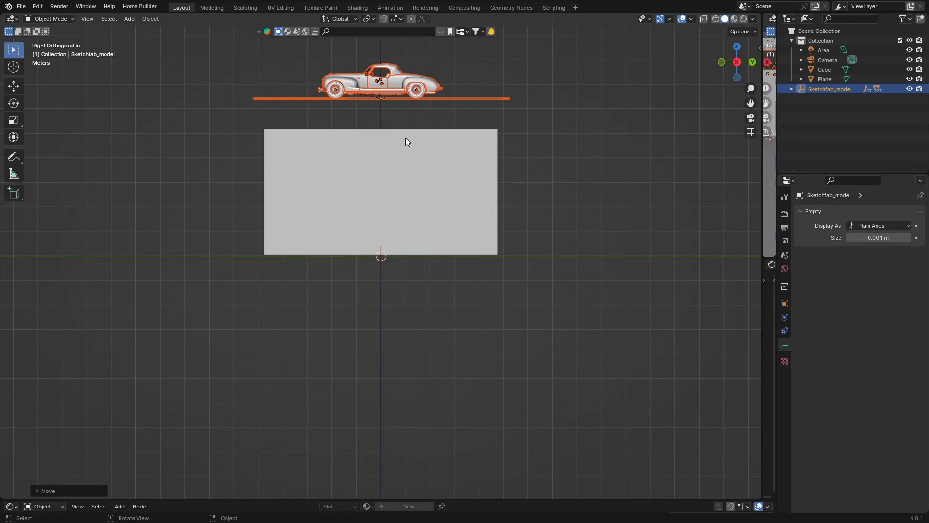
key("g")
key("z")
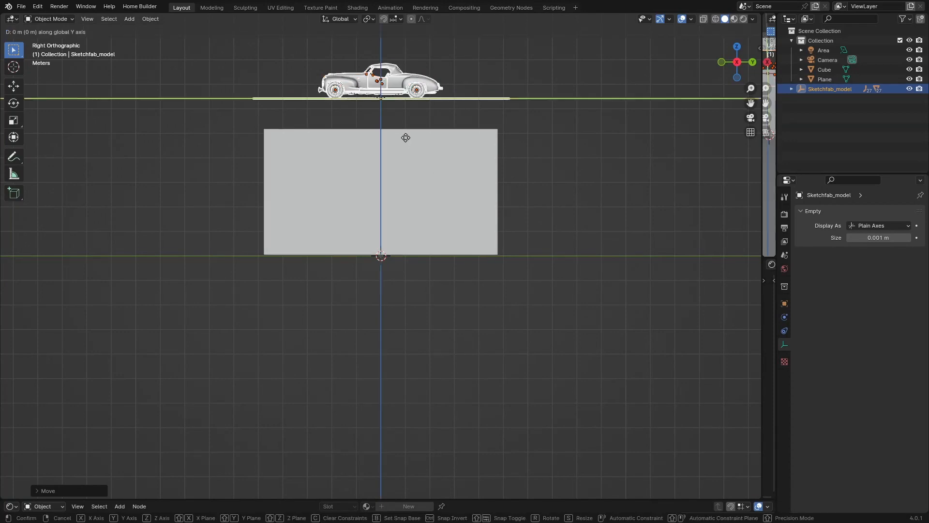
left_click(410, 166)
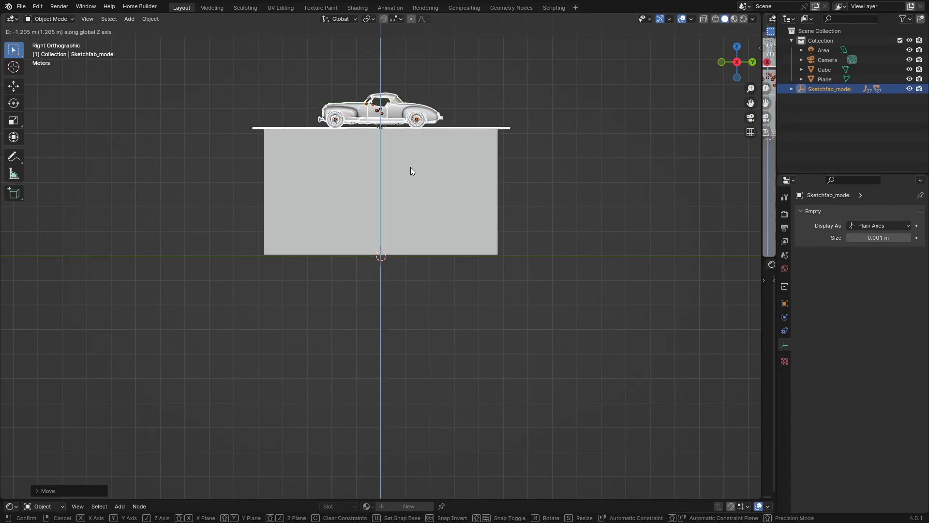
Deselect the car by selecting the cube, and examine the car and its floor plane in rendered shading.
middle_click_drag(196, 222, 253, 263)
left_click(247, 263)
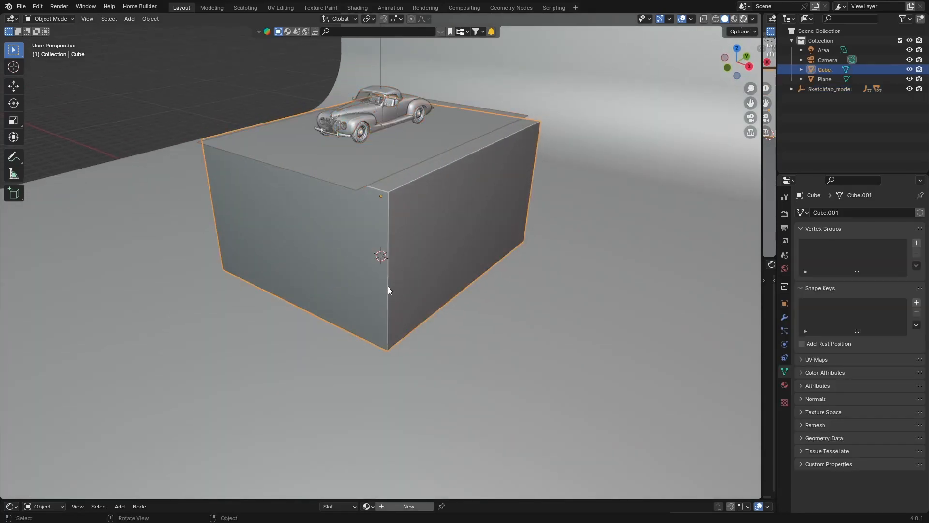
key("shift+z")
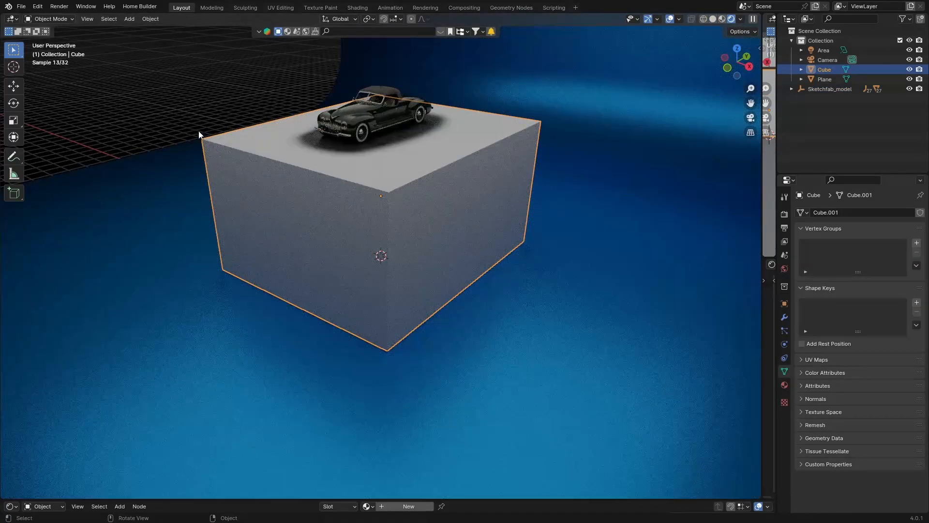
middle_click_drag(199, 134, 251, 214)
scroll(251, 213, "down", 4)
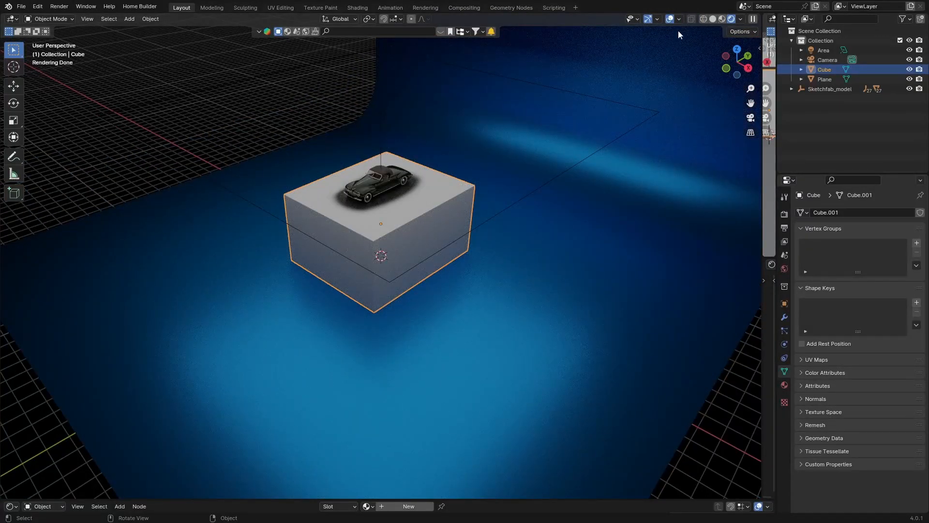
Delete the floor plane that came with the car model, working in solid shading, and check the result in rendered shading.
left_click(712, 20)
left_click(353, 222)
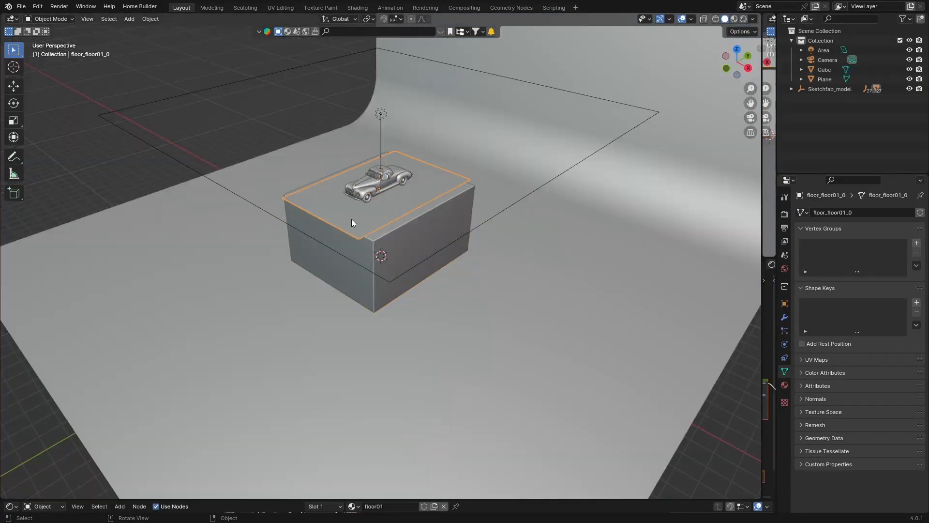
key("Delete")
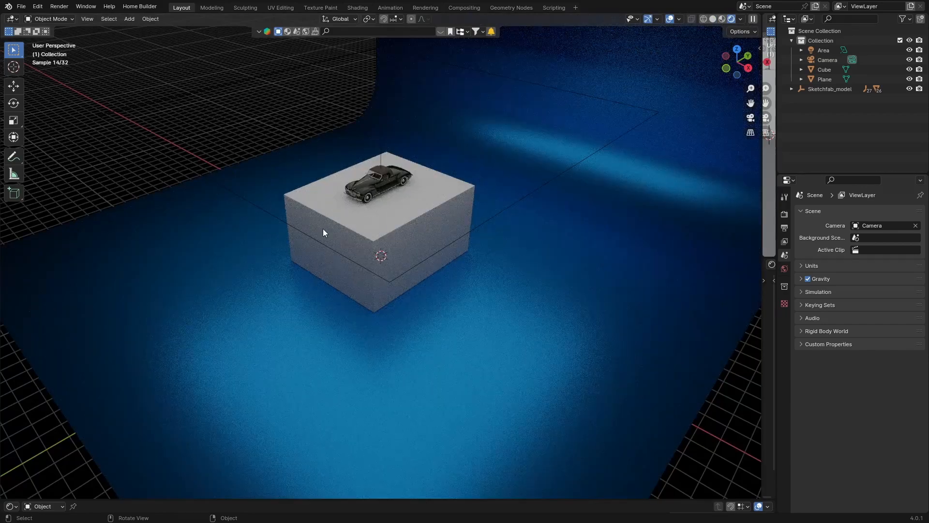
mouse_move(323, 228)
middle_mouse_down()
mouse_move(461, 206)
mouse_move(363, 216)
middle_mouse_up()
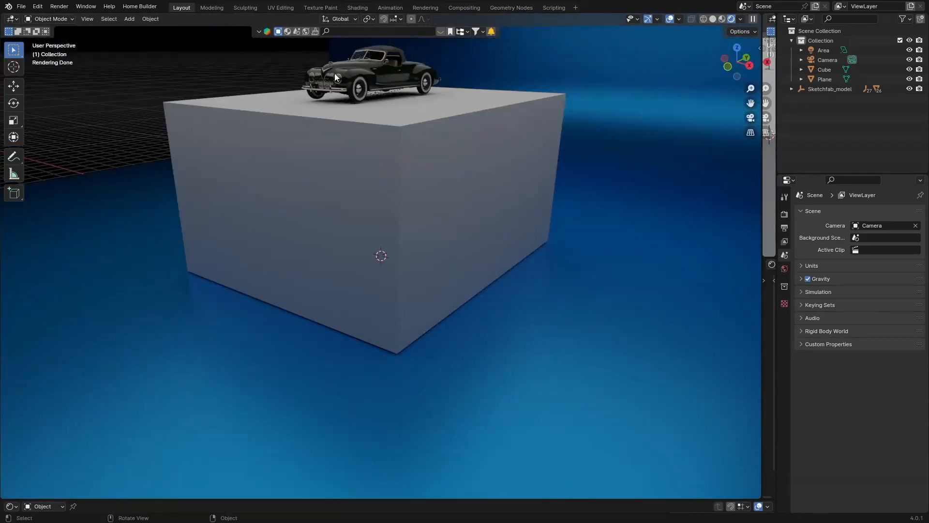
In solid shading, try to lower the car's body part on its own, and undo the move.
left_click(713, 19)
left_click(380, 72)
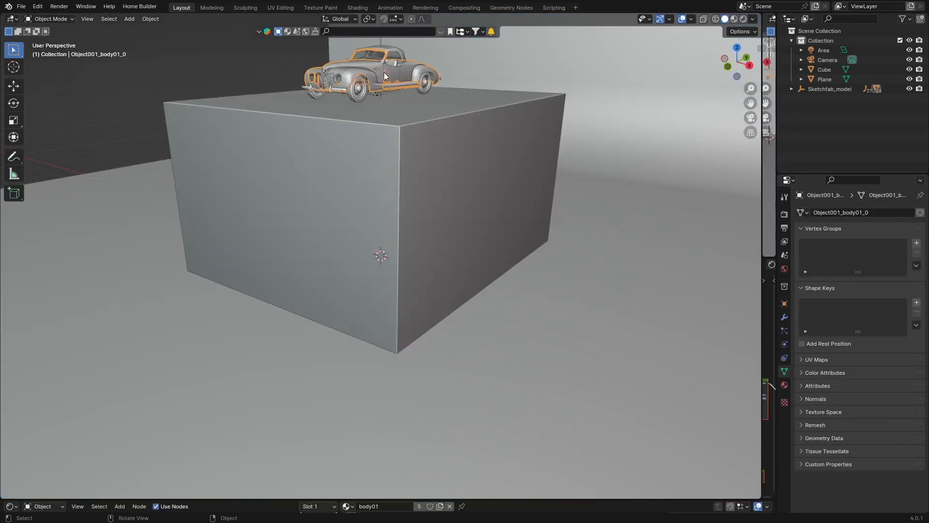
left_click_drag(384, 71, 386, 84)
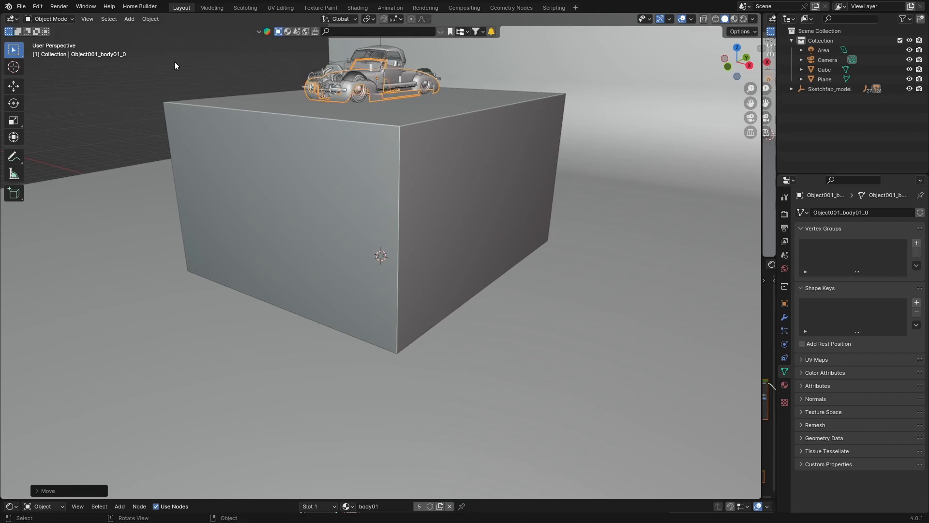
left_click(38, 6)
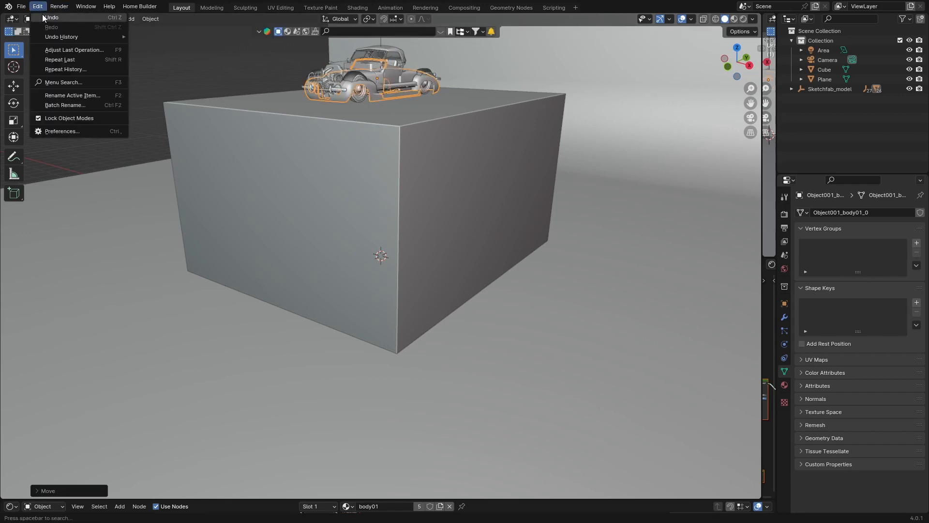
left_click(43, 15)
left_click(136, 118)
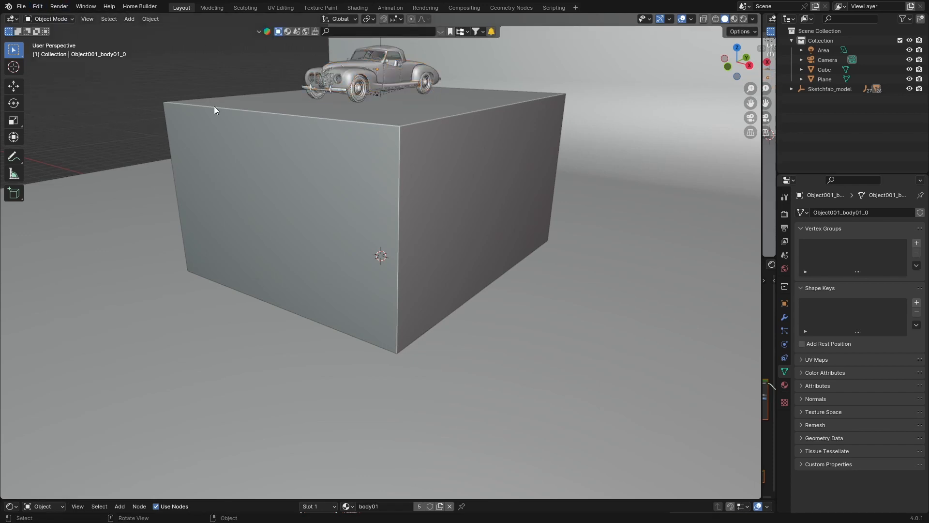
In the right orthographic view, move the whole Sketchfab_model about 0.1 m along the Y axis.
left_click(821, 88)
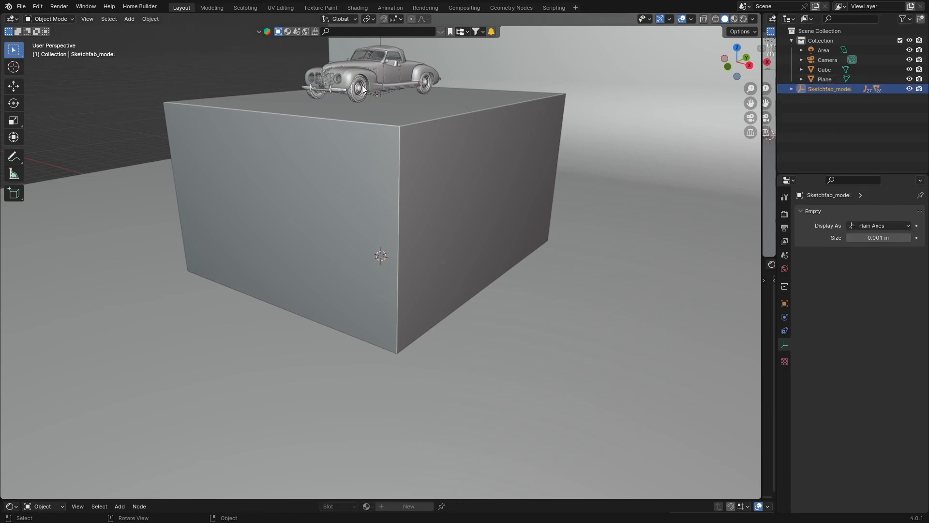
key("KP_3")
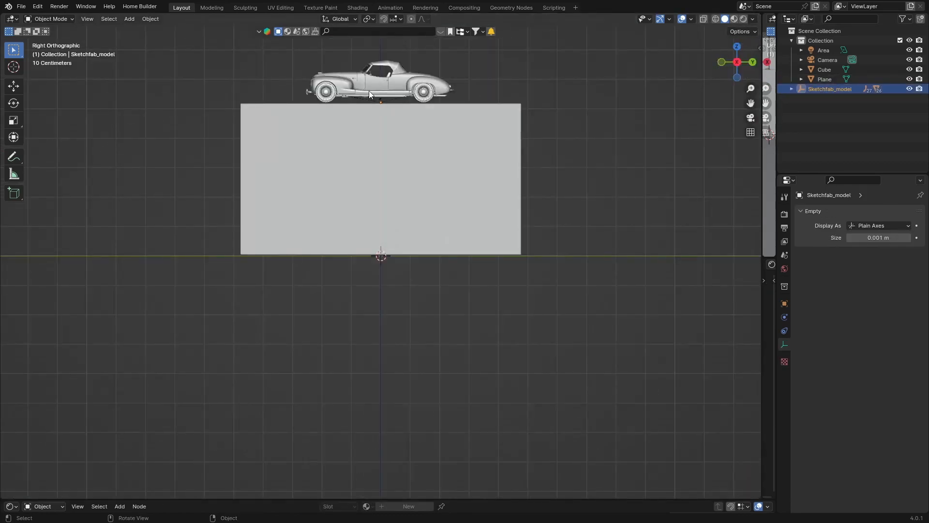
key("g")
key("y")
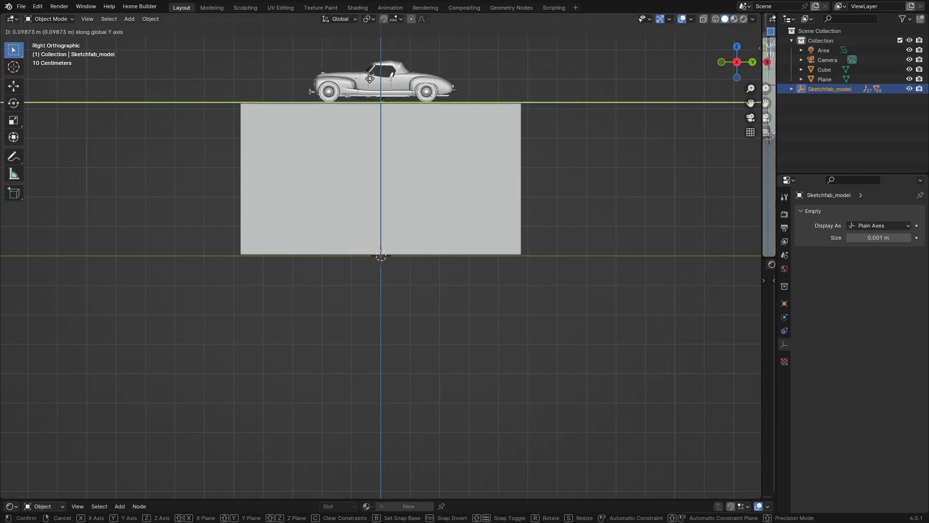
left_click(370, 79)
Check the car's placement on the cube in rendered shading with nothing selected.
middle_click_drag(369, 78, 308, 237)
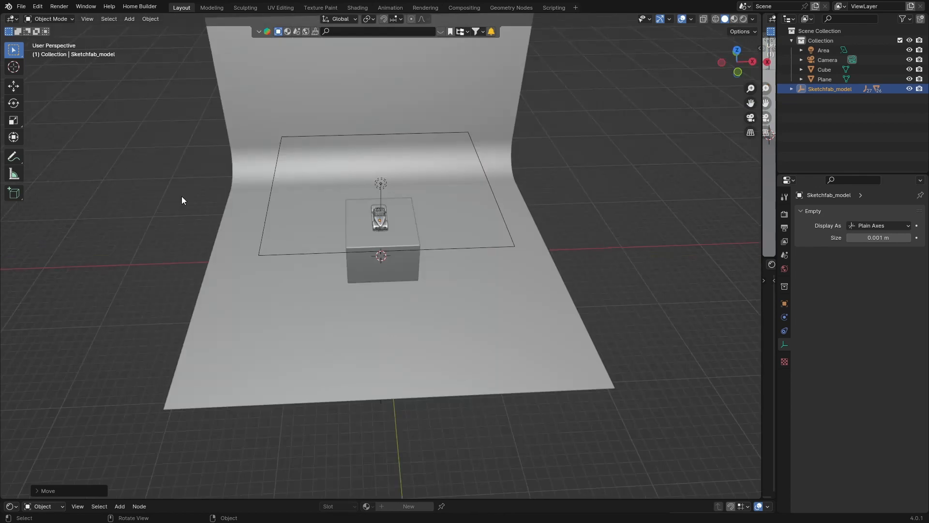
middle_click_drag(132, 219, 96, 196)
scroll(346, 227, "up", 5)
left_click(392, 202)
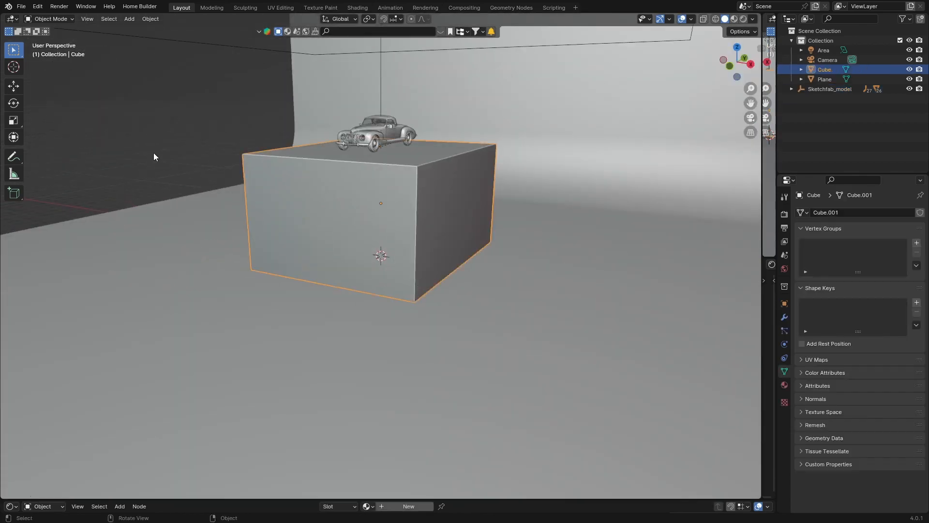
left_click(745, 19)
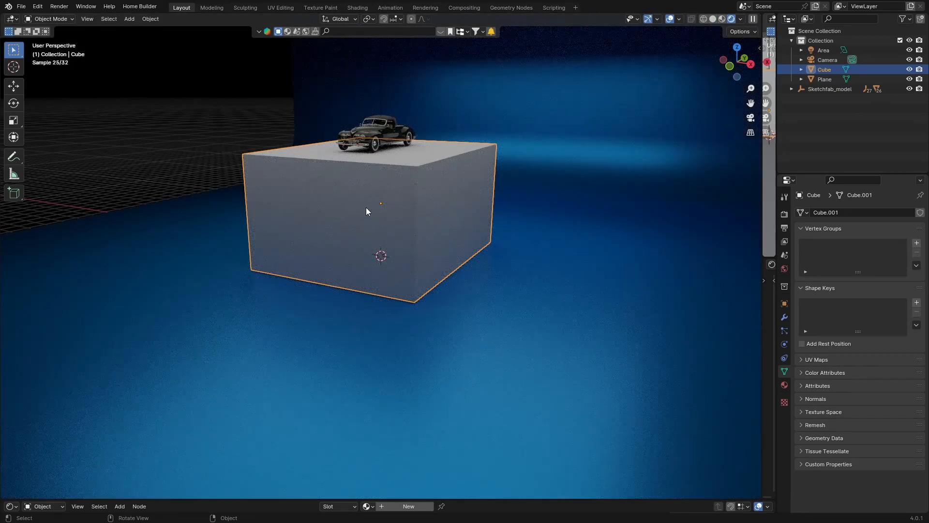
left_click(140, 176)
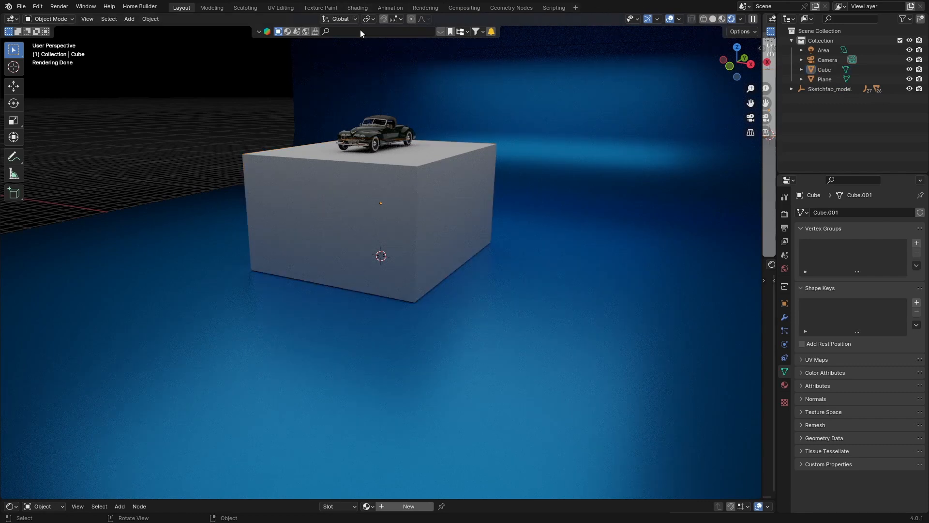
Select the cube and create a new material for it in the Shading workspace, using material preview shading.
left_click(312, 183)
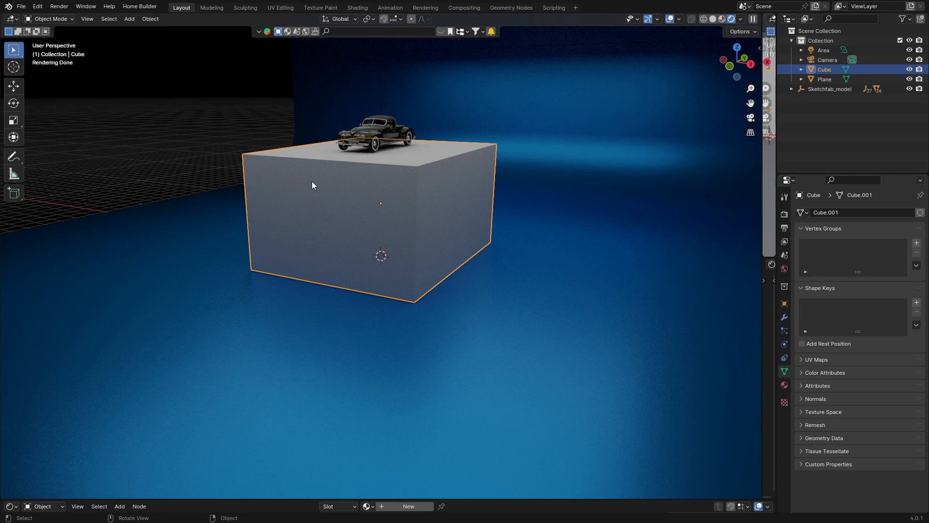
left_click(358, 8)
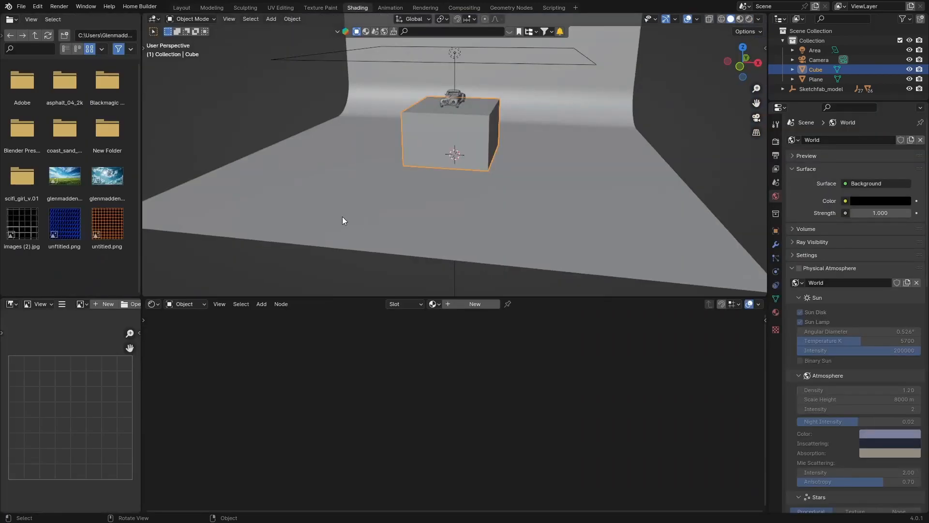
left_click(740, 18)
mouse_move(343, 190)
middle_mouse_down()
mouse_move(421, 192)
mouse_move(425, 170)
middle_mouse_up()
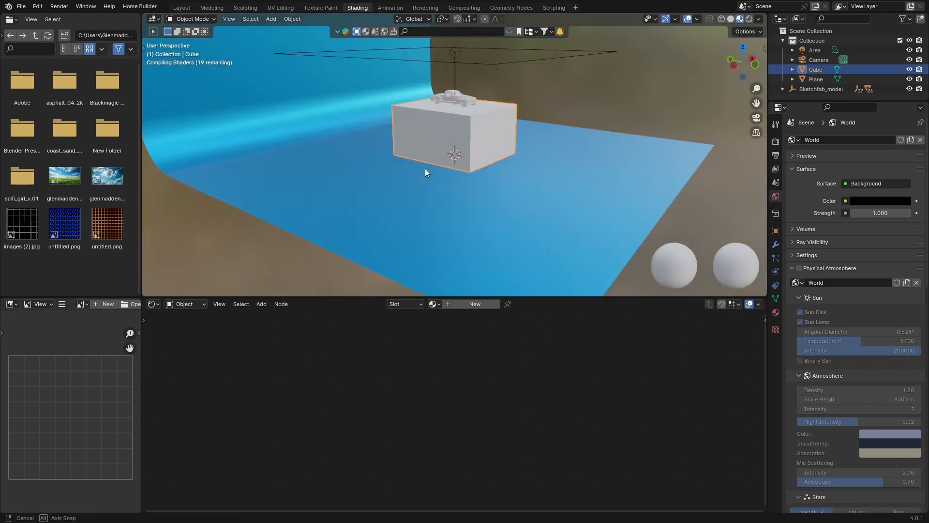
scroll(432, 141, "up", 3)
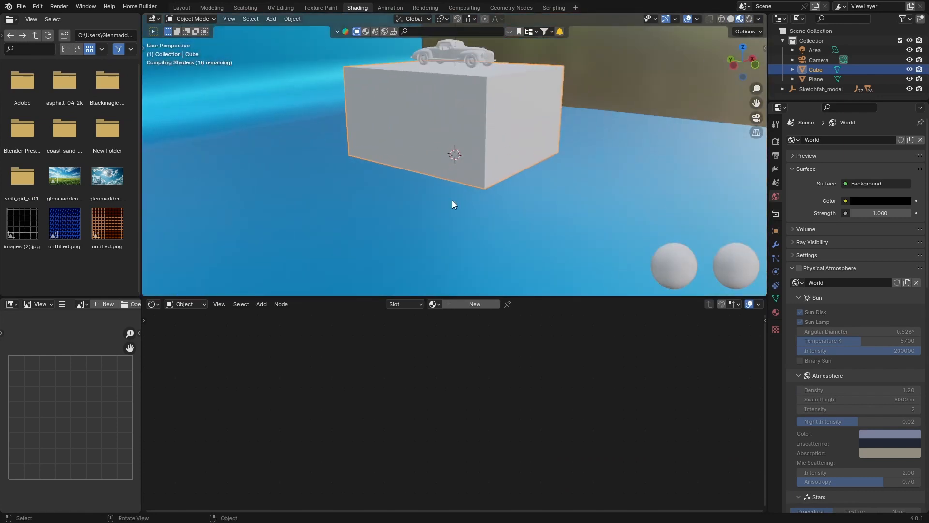
left_click(475, 304)
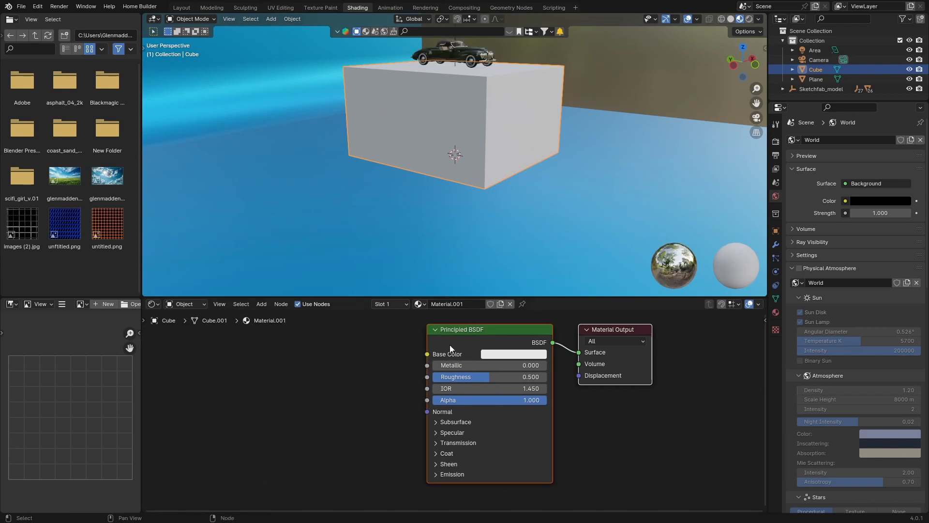
Set the cube material's Metallic to 1.000 and Roughness to 0.395, and spread the Principled BSDF and Material Output nodes apart.
left_click_drag(444, 365, 477, 376)
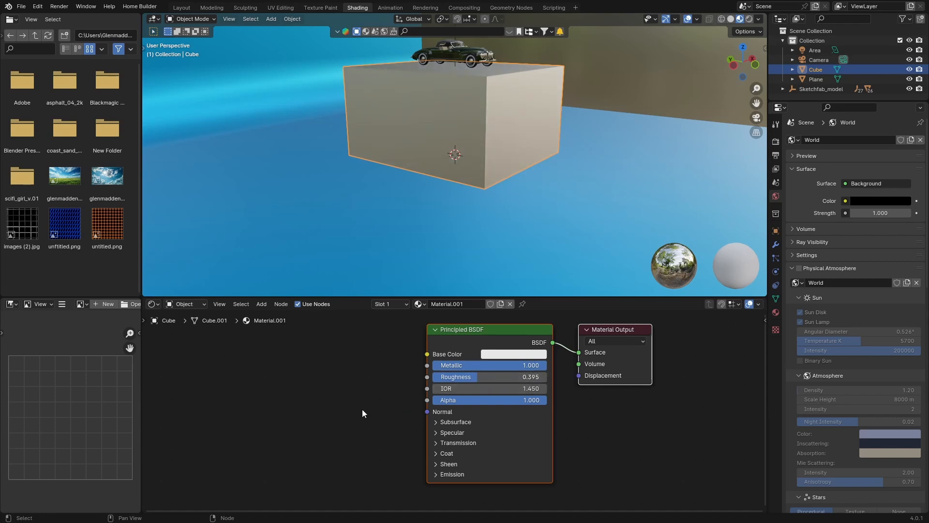
left_click_drag(457, 343, 355, 345)
left_click_drag(621, 359, 659, 386)
scroll(529, 387, "down", 1)
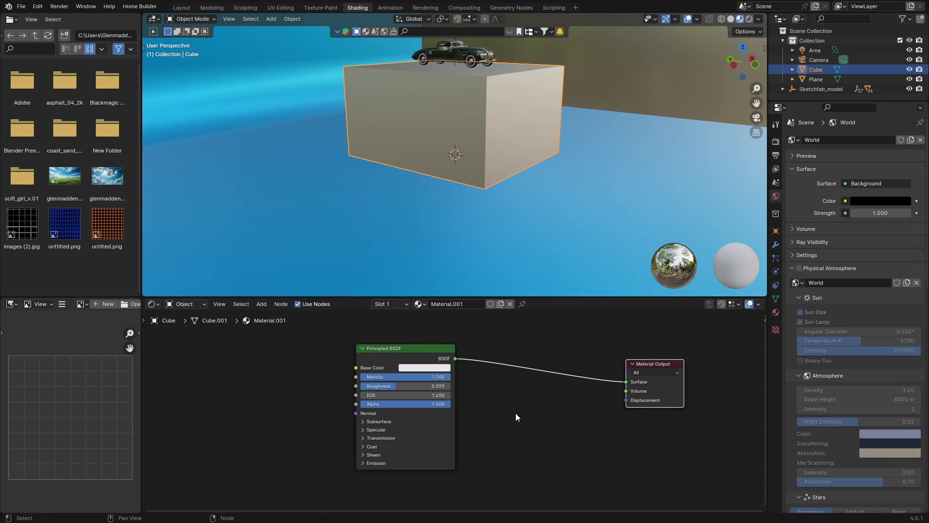
Add a Voronoi Texture node between the Principled BSDF and Material Output nodes, slightly below their link.
key("shift+a")
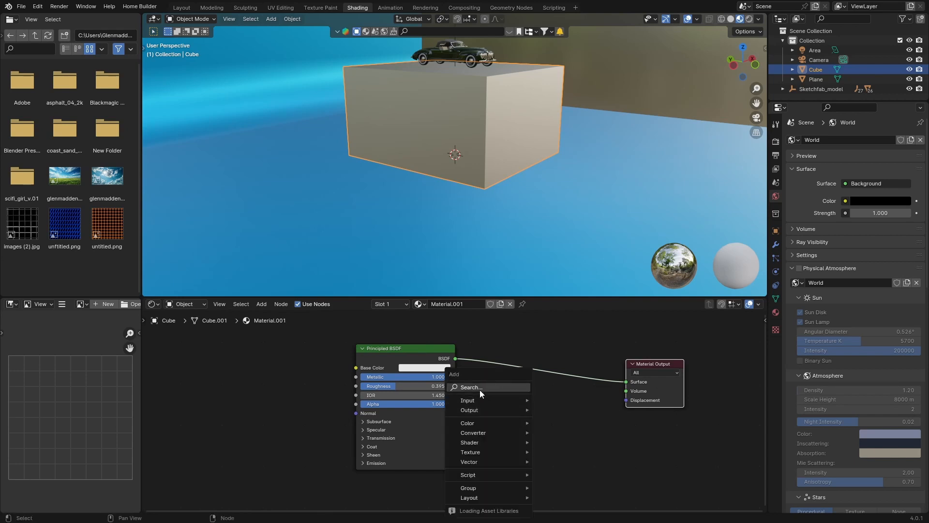
left_click(480, 388)
type("v")
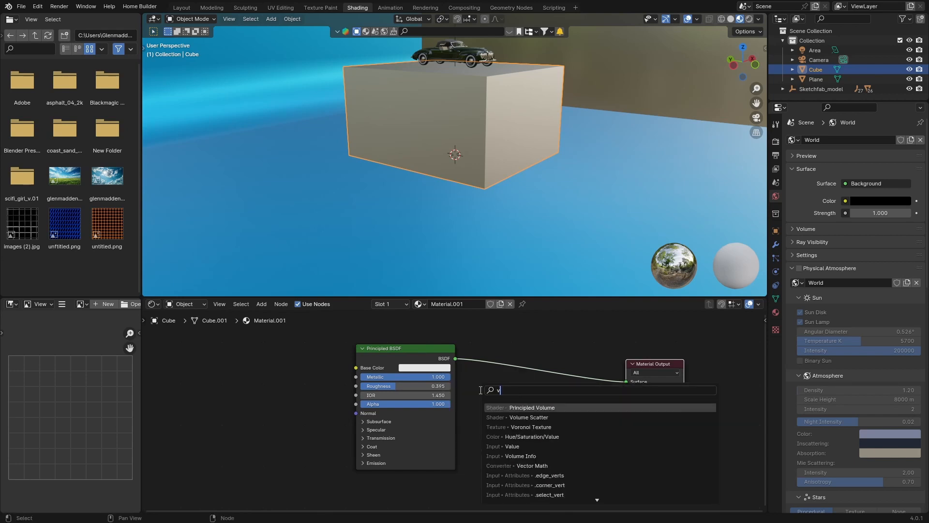
type("e")
key("BackSpace")
type("or")
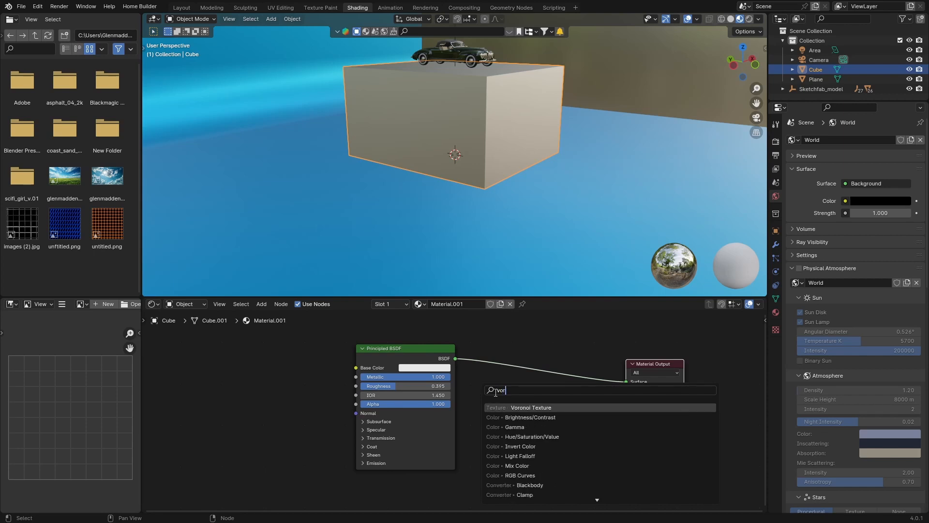
key("Down")
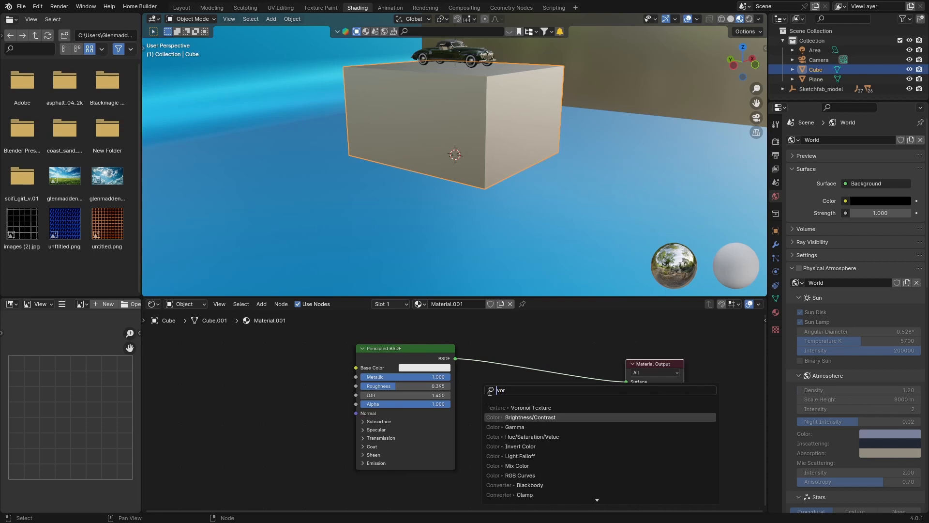
key("Up")
key("Return")
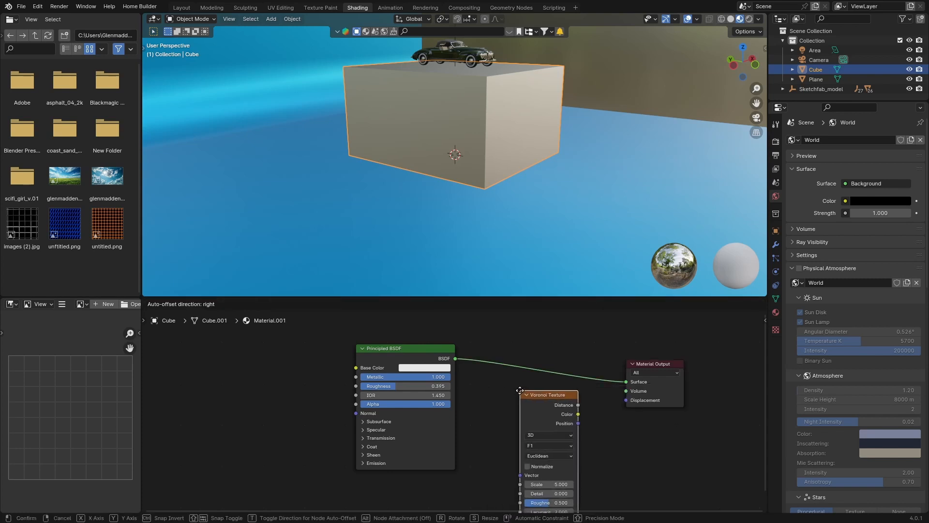
left_click(506, 384)
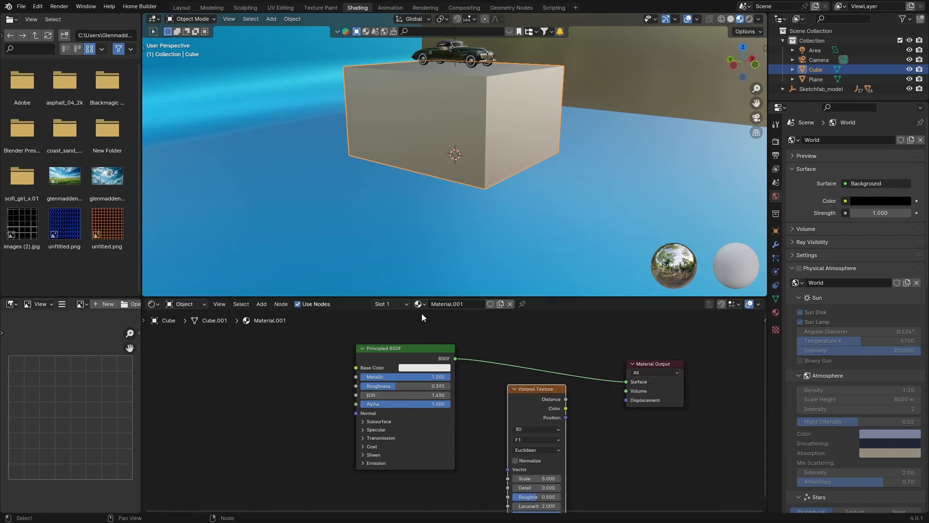
Enlarge the node editor and connect the Voronoi Texture's Color output to the Material Output's Displacement input.
left_click_drag(410, 296, 409, 228)
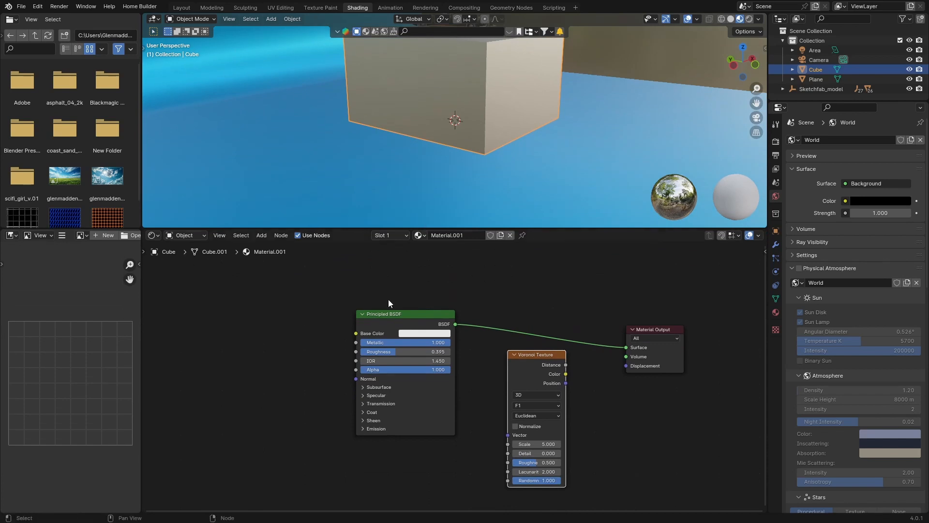
middle_click_drag(311, 376, 280, 362)
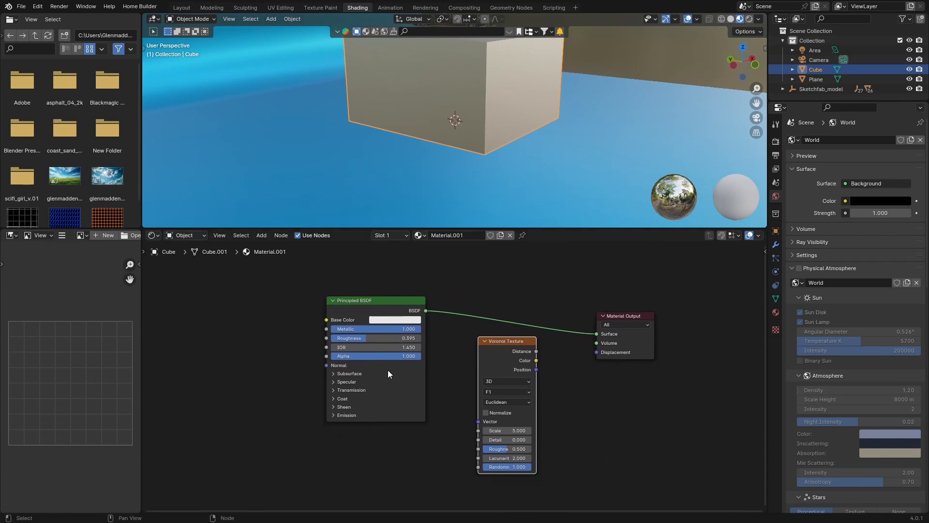
left_click_drag(534, 362, 593, 353)
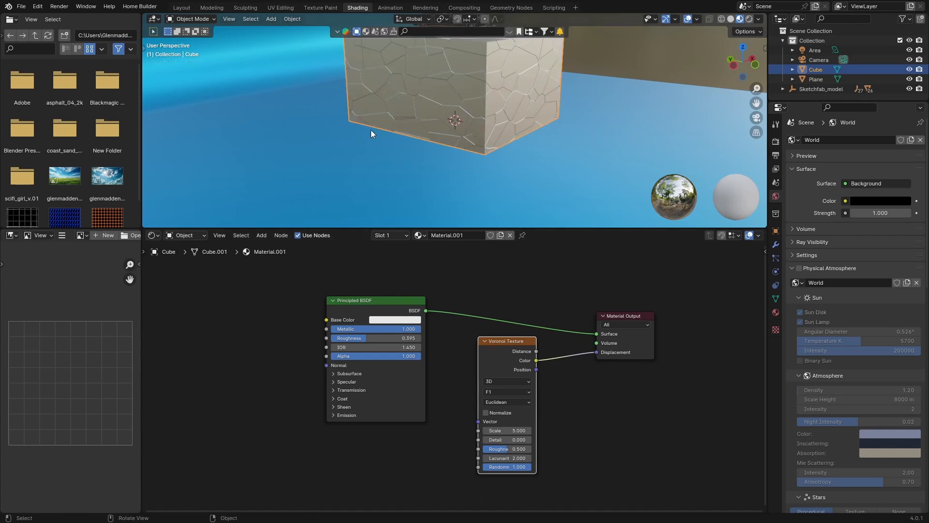
Examine the Voronoi displacement pattern on the cube's faces up close and from another side.
middle_click_drag(371, 130, 394, 115)
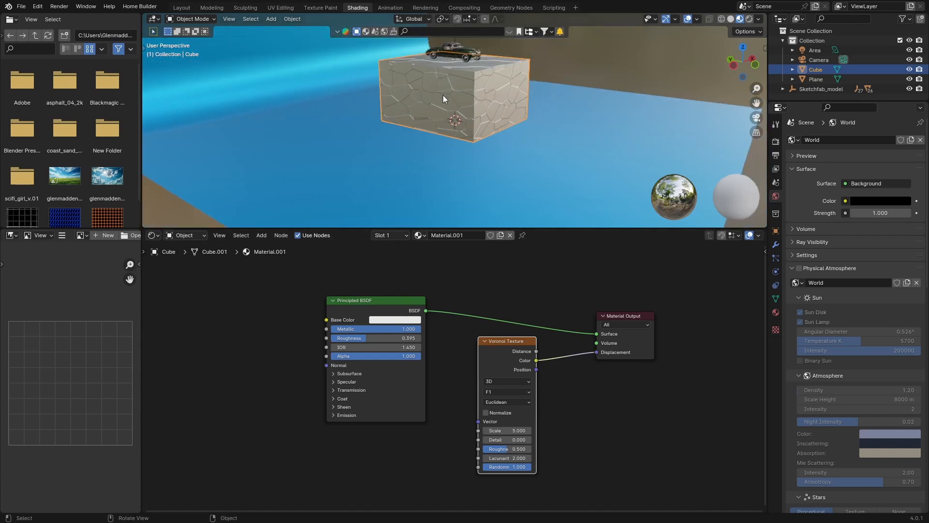
scroll(442, 97, "up", 6)
scroll(562, 121, "down", 5)
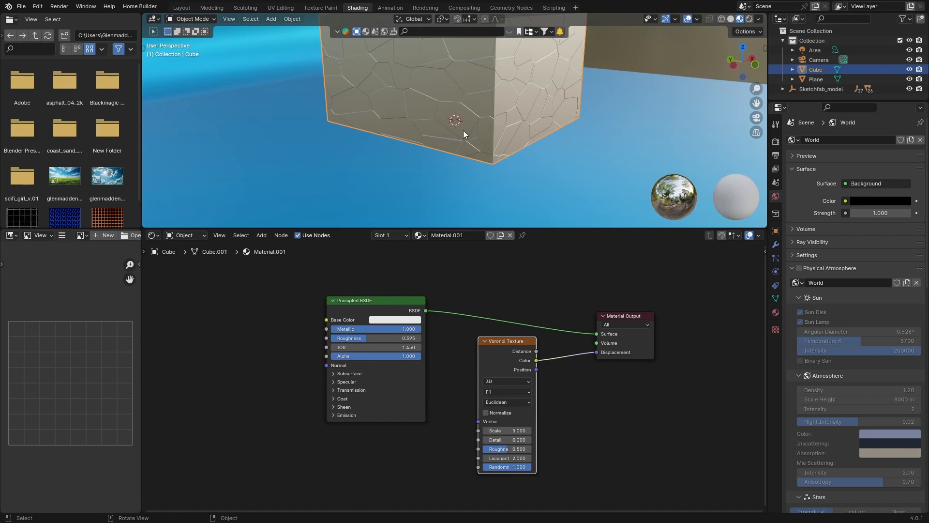
scroll(464, 134, "down", 3)
middle_click_drag(463, 127, 359, 127)
scroll(359, 121, "up", 4)
scroll(359, 122, "down", 3)
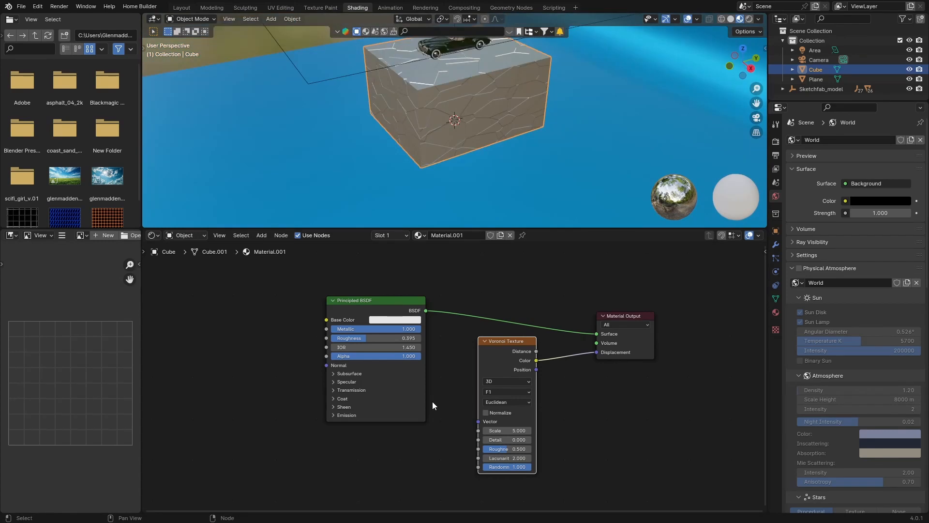
Make room beside the Principled BSDF, add a Musgrave Texture node there, and connect its Height output to the Voronoi Texture's Vector input.
left_click_drag(334, 306, 244, 298)
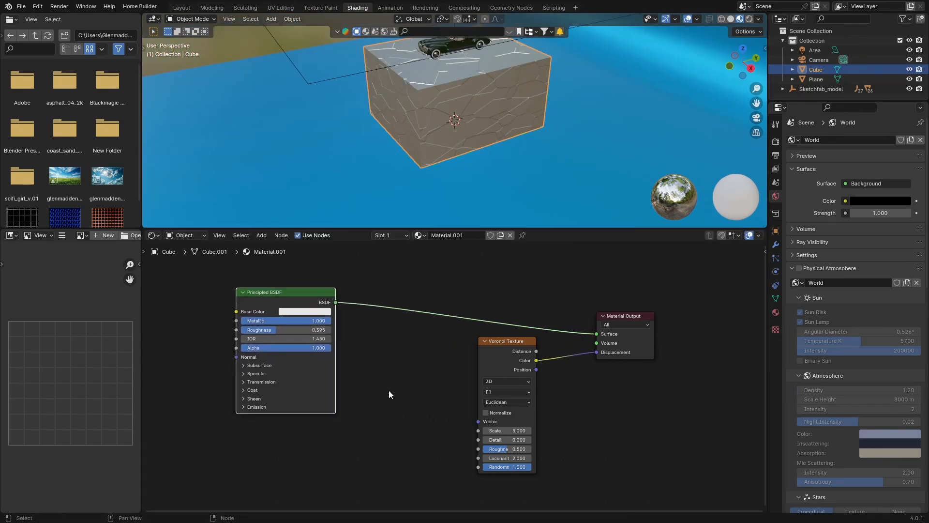
key("shift+a")
left_click(414, 393)
type("m")
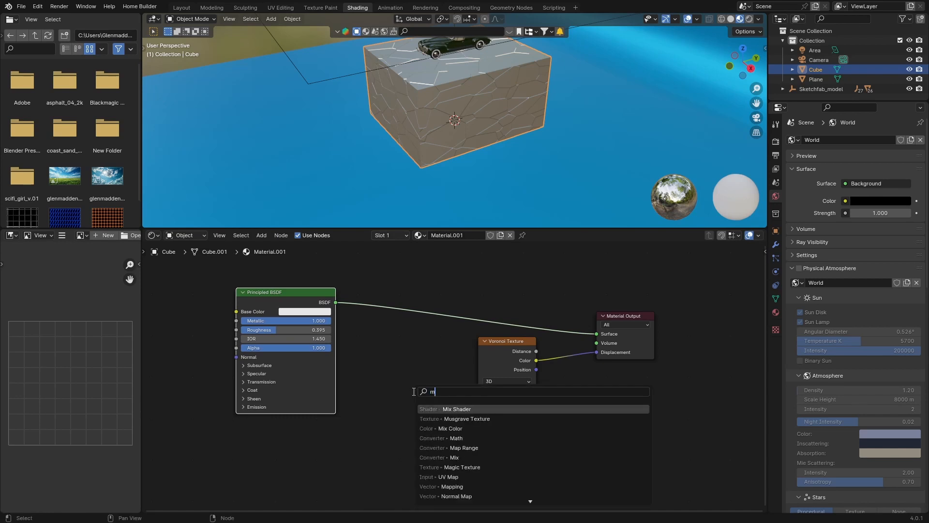
type("u")
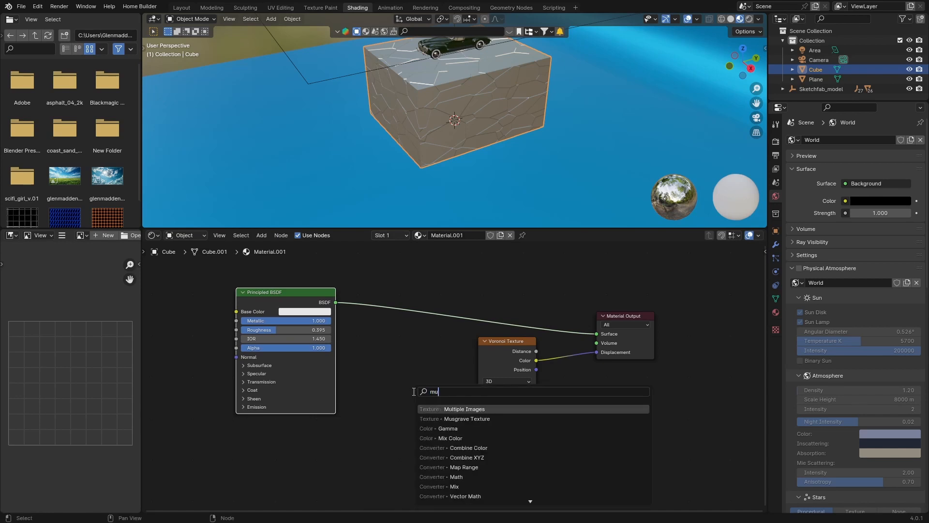
key("Down")
key("Return")
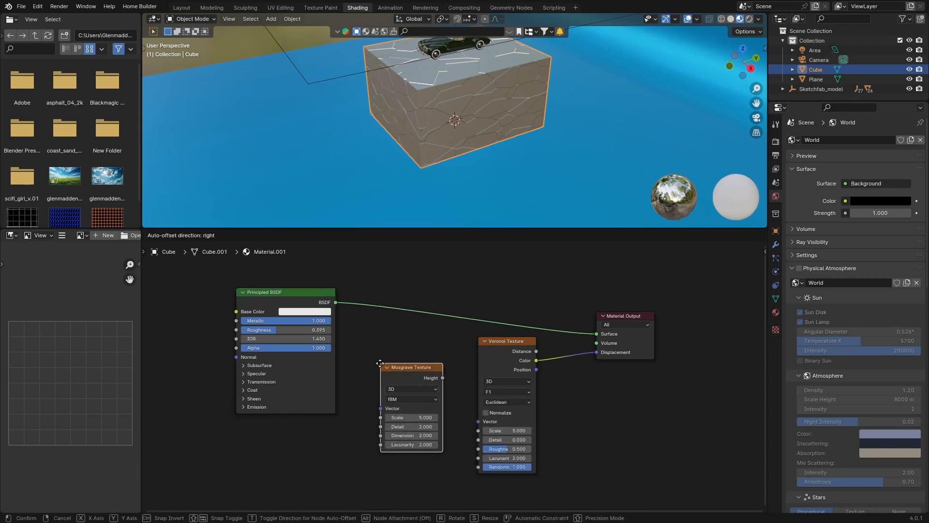
left_click(375, 363)
left_click_drag(437, 378, 477, 422)
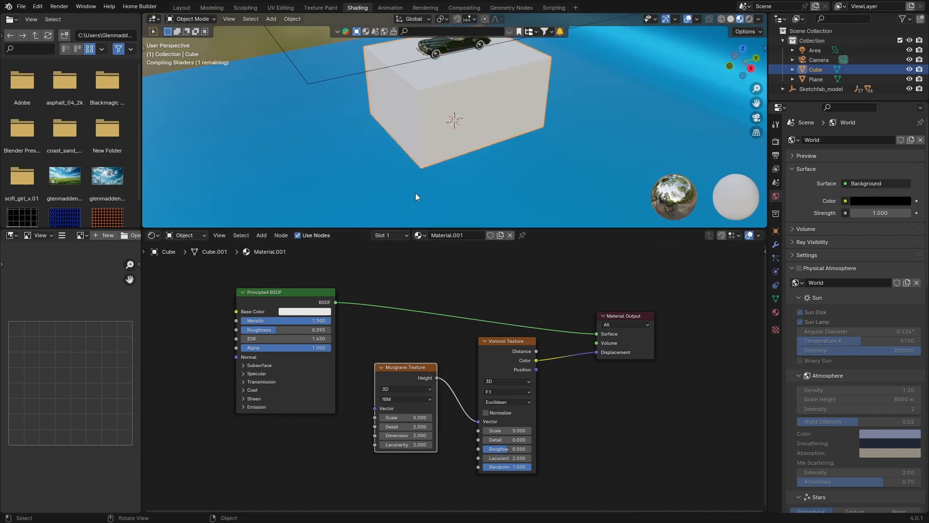
Set the Scale of the Voronoi Texture node that drives the cube's displacement to 9.8.
middle_click_drag(383, 174, 513, 132)
scroll(513, 133, "up", 4)
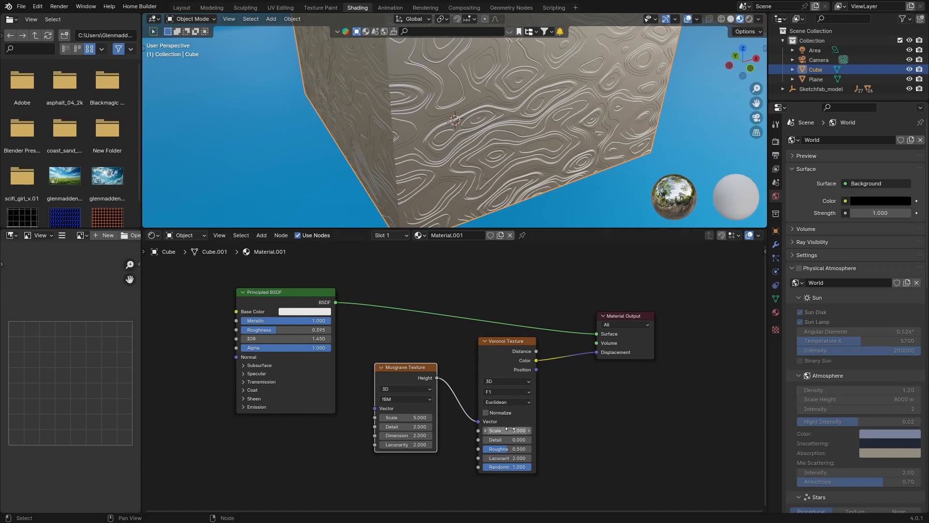
mouse_move(509, 430)
left_mouse_down()
mouse_move(492, 430)
mouse_move(546, 430)
mouse_move(527, 430)
left_mouse_up()
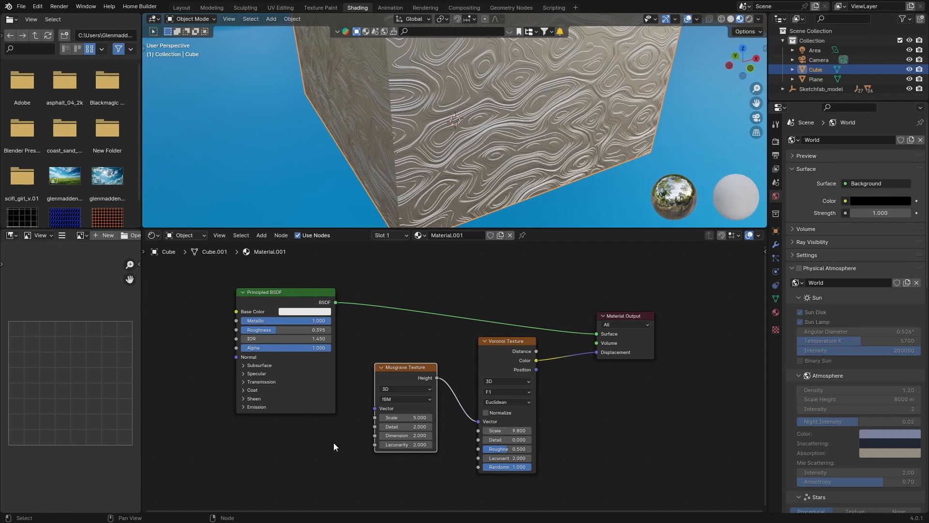
Duplicate the Voronoi and Musgrave Texture nodes ahead of the Principled BSDF and link the Musgrave copy's Height to the Voronoi copy's Vector.
middle_click_drag(233, 452, 379, 455)
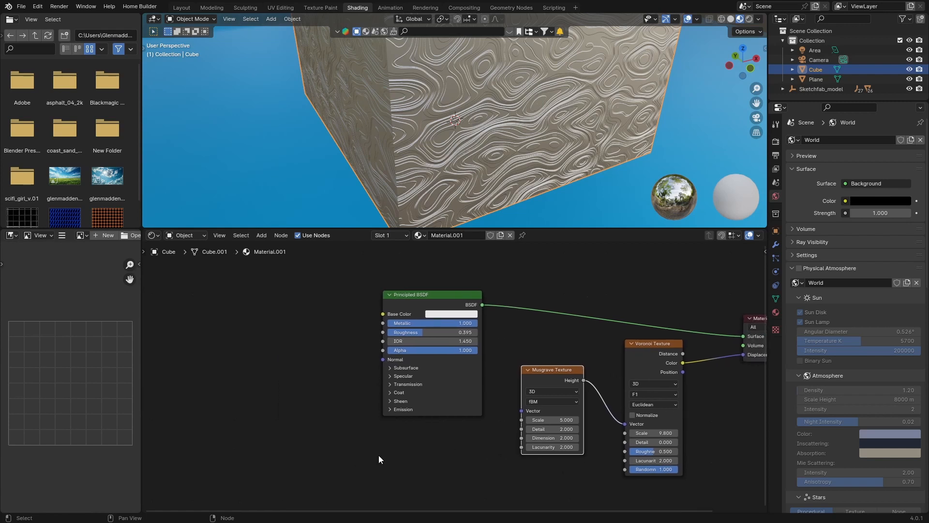
left_click(638, 365)
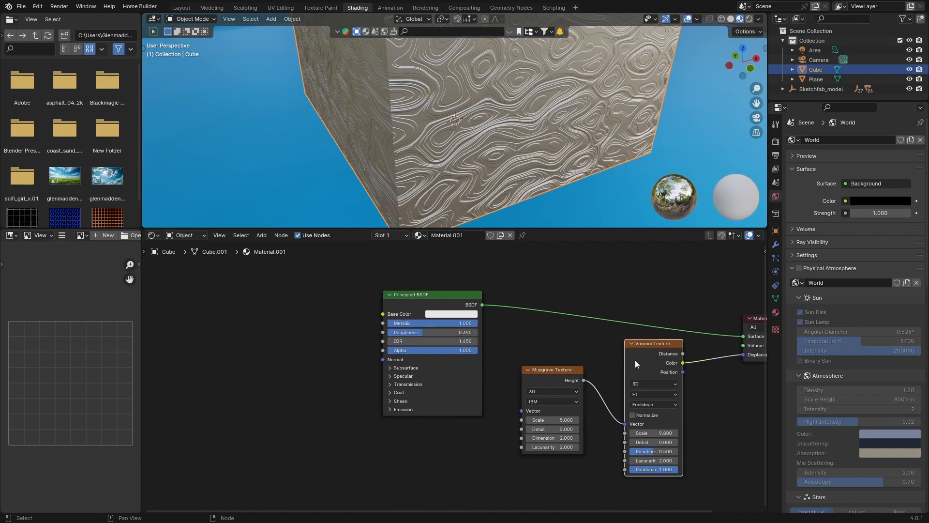
key("shift+d")
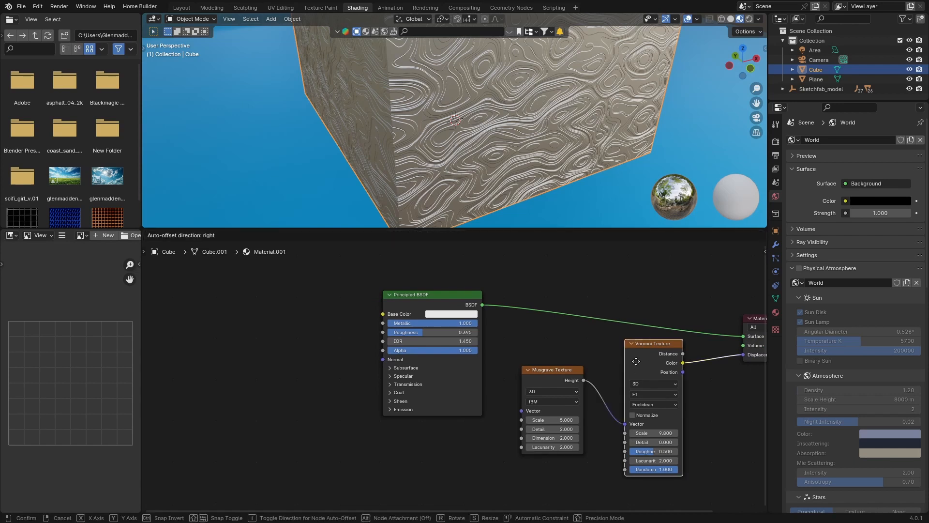
left_click(261, 303)
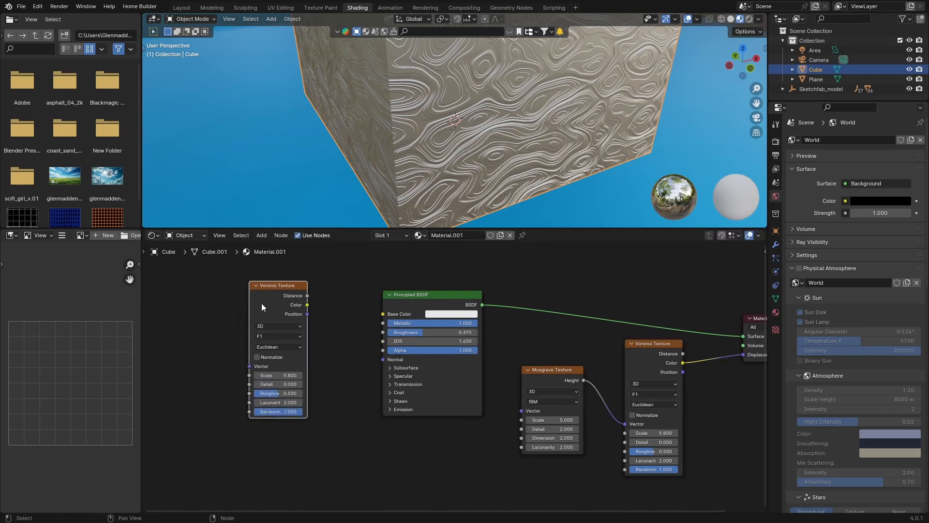
left_click(536, 381)
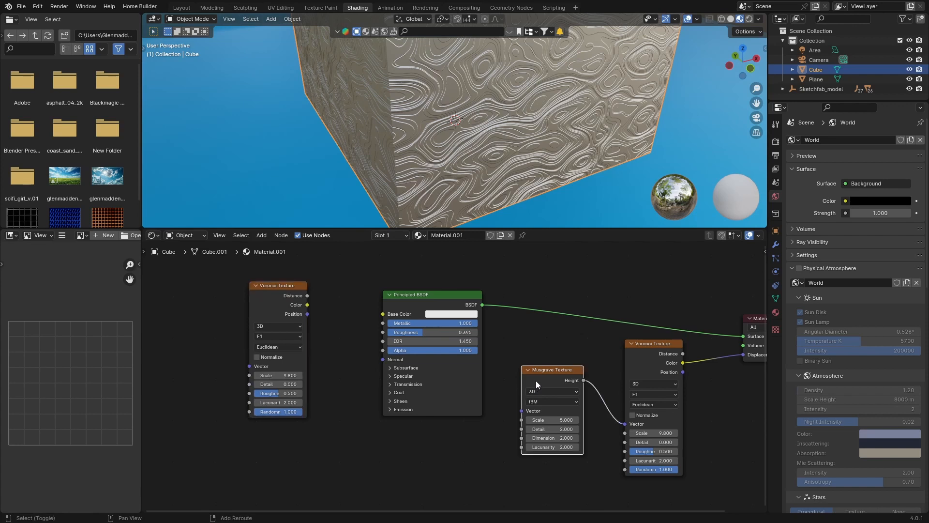
key("shift+d")
left_click(254, 442)
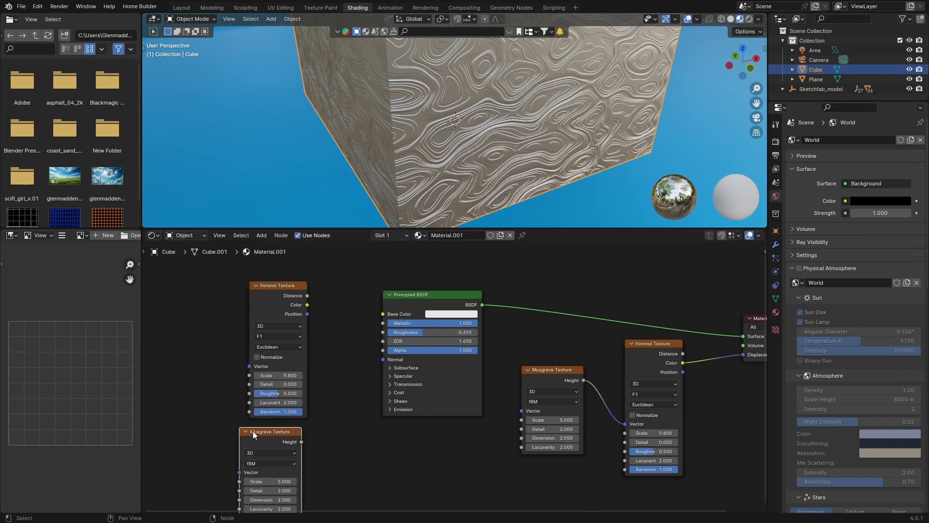
middle_click_drag(253, 432, 254, 409)
left_click_drag(260, 417, 252, 342)
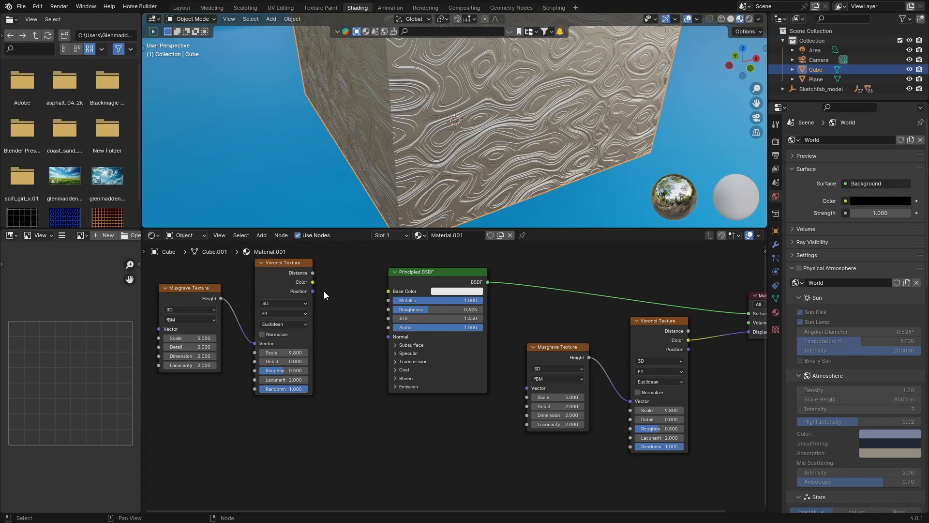
Connect the copied Voronoi Texture's Color output to the Principled BSDF's Base Color and check the pattern on the cube.
left_click_drag(314, 282, 390, 293)
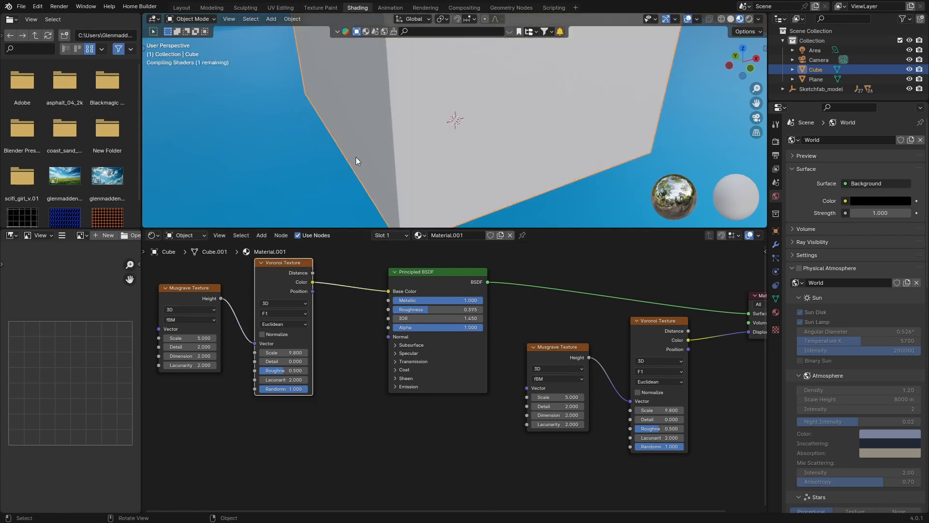
scroll(414, 115, "down", 5)
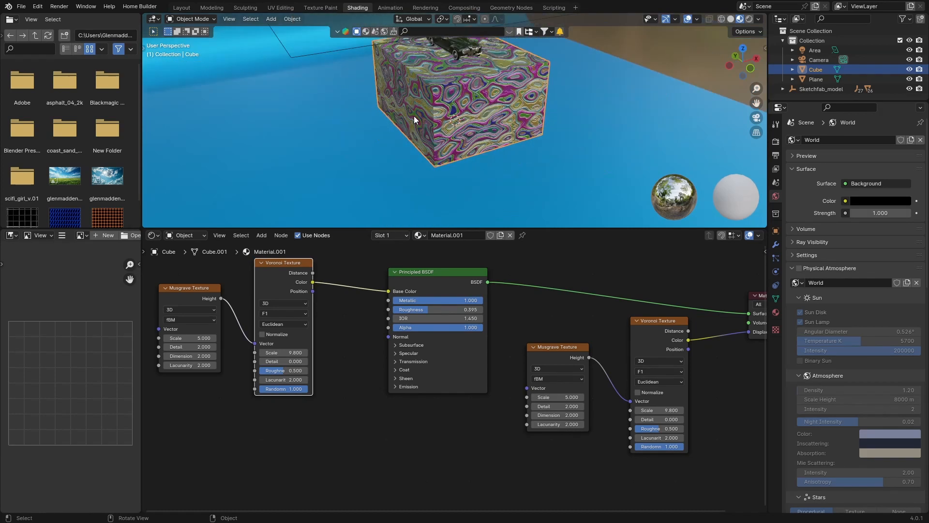
scroll(414, 115, "up", 4)
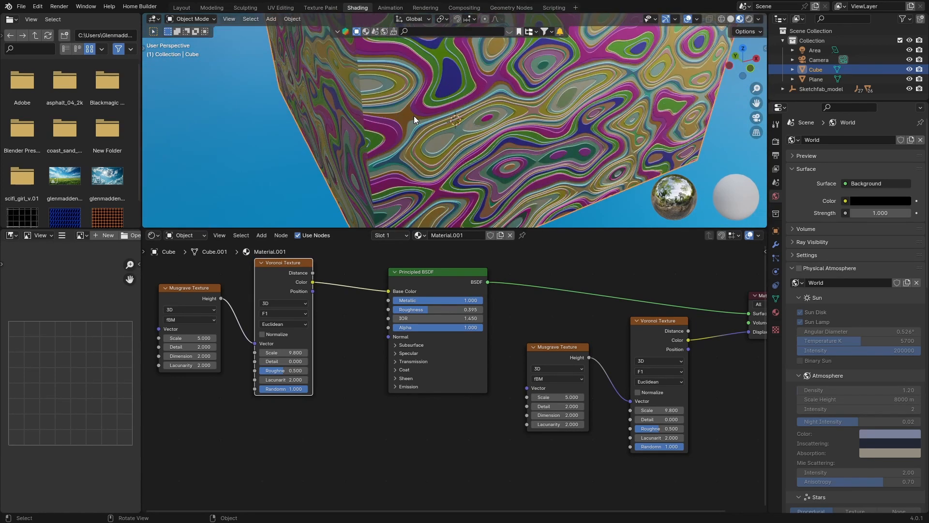
scroll(414, 115, "down", 2)
scroll(414, 115, "down", 2)
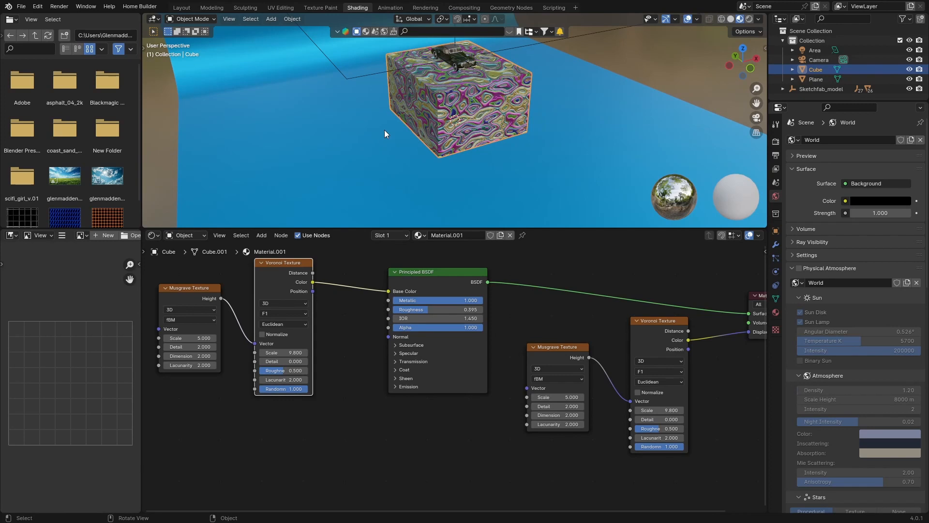
scroll(480, 103, "up", 5)
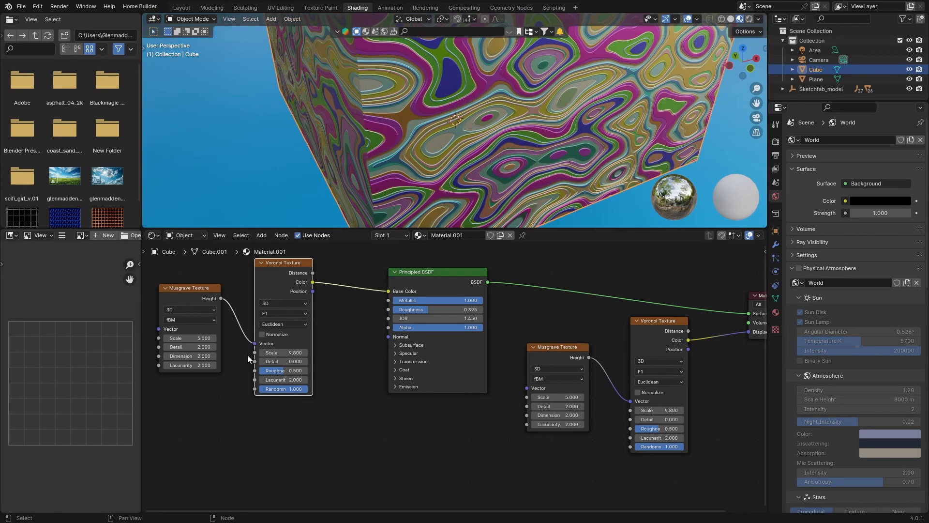
Space out the copied Musgrave and Voronoi nodes and insert a Color Ramp node between the Voronoi Color output and the Base Color input.
scroll(248, 355, "down", 2)
left_click_drag(237, 316, 205, 306)
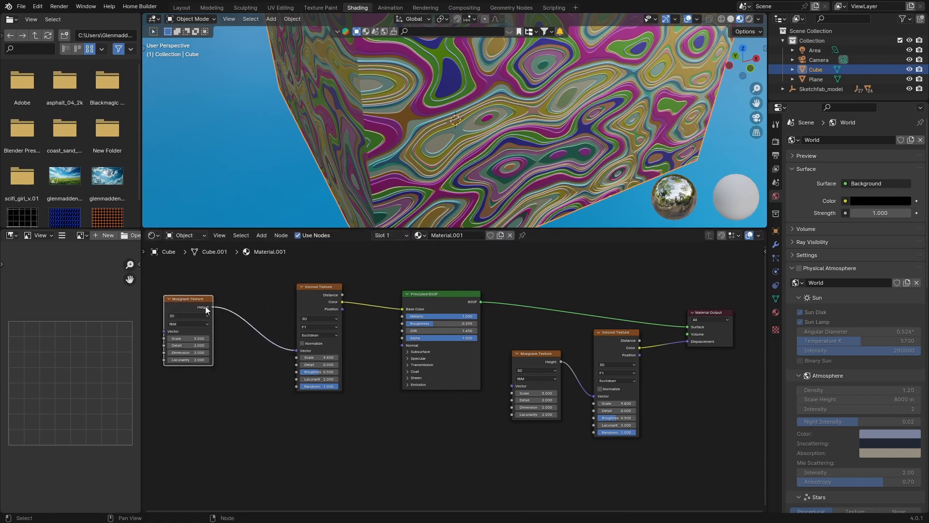
left_click_drag(300, 301, 266, 298)
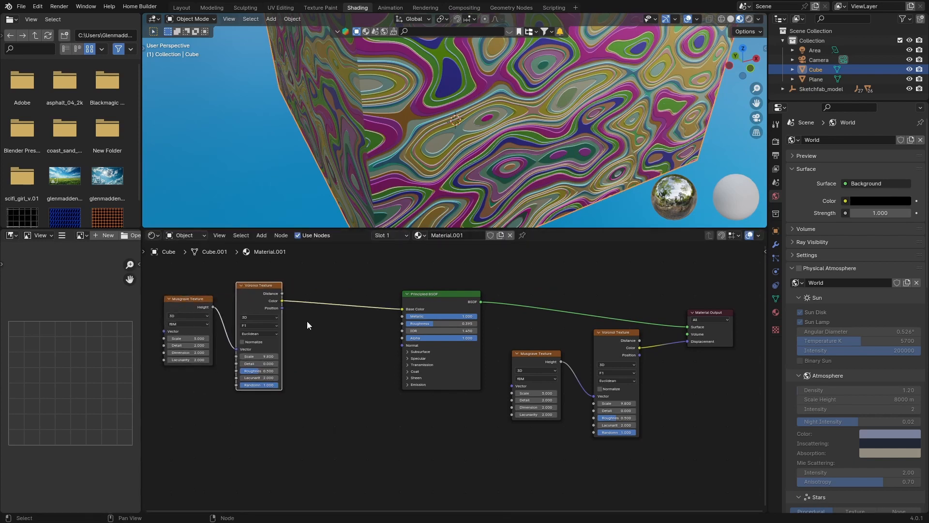
key("shift+a")
type("c")
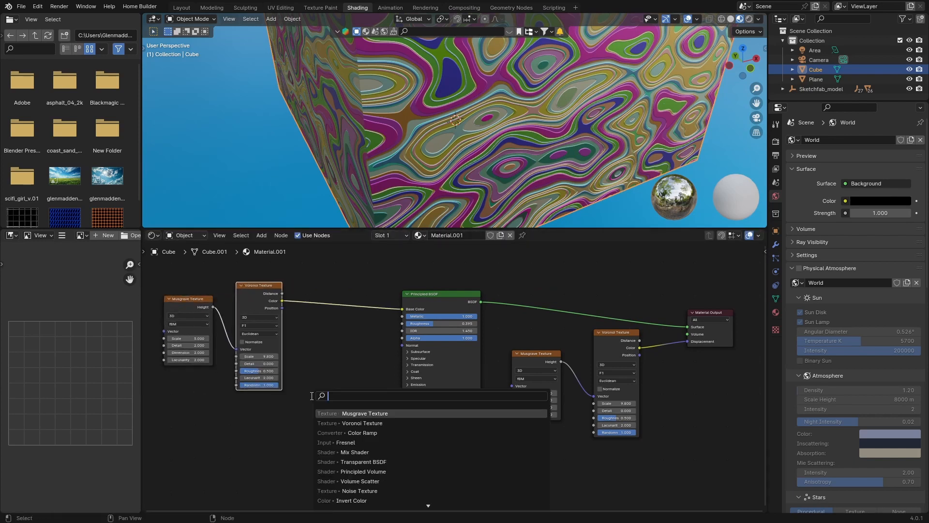
type("olo")
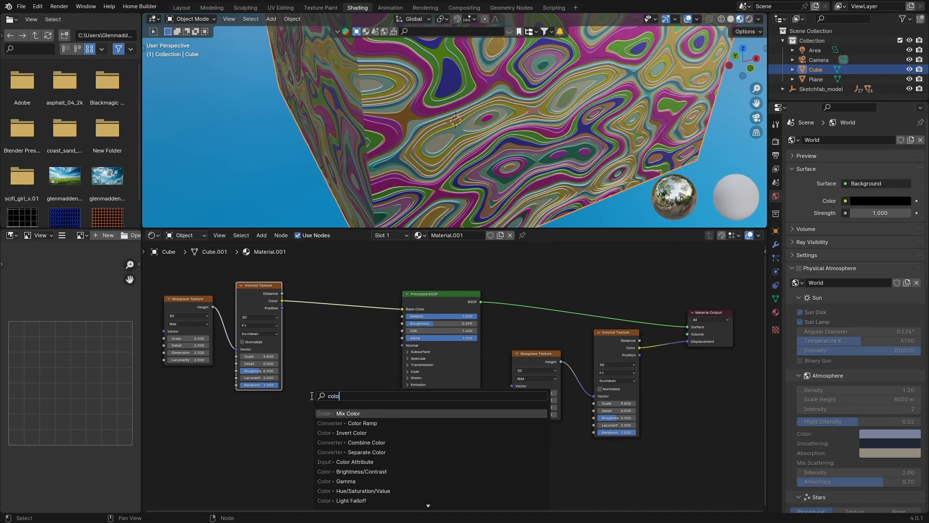
key("Down")
key("Return")
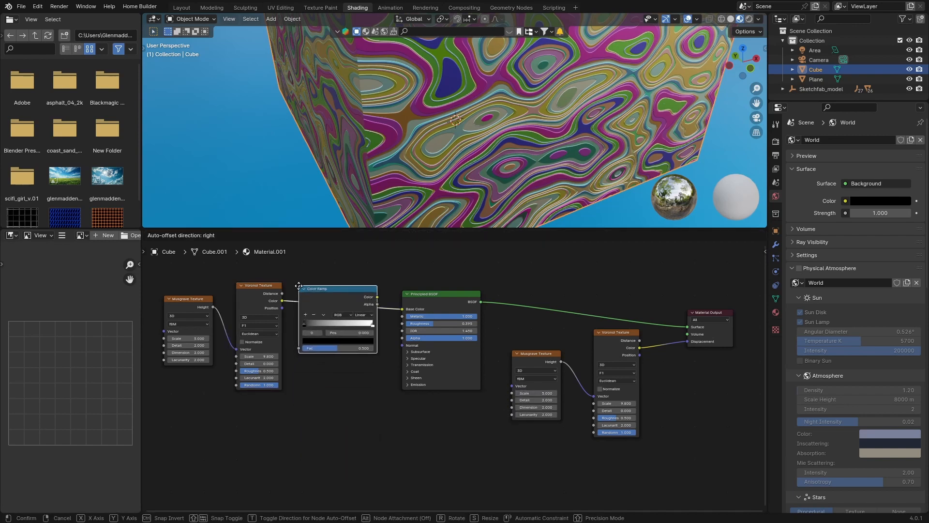
left_click(298, 285)
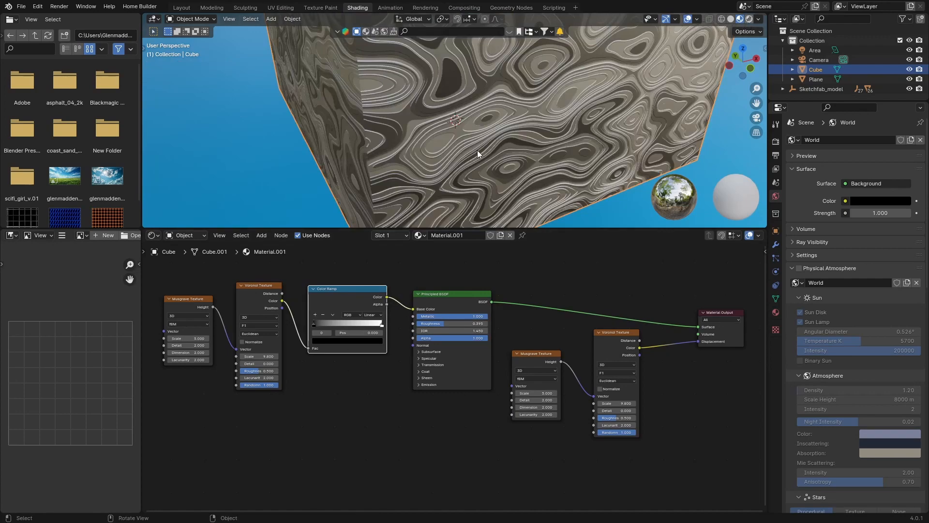
Examine the cube's new greyscale pattern up close in rendered viewport shading and from another angle.
middle_click_drag(497, 152, 507, 105)
scroll(506, 105, "up", 5)
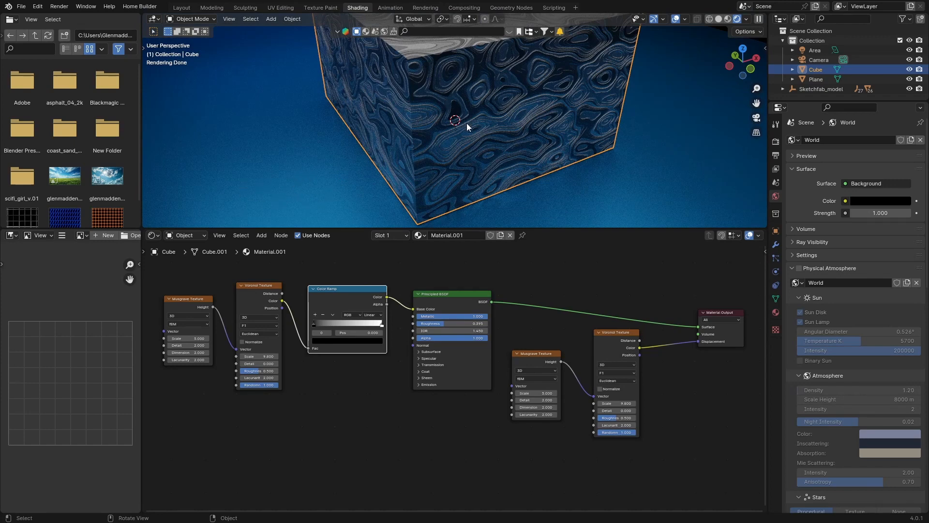
middle_click_drag(467, 124, 506, 92)
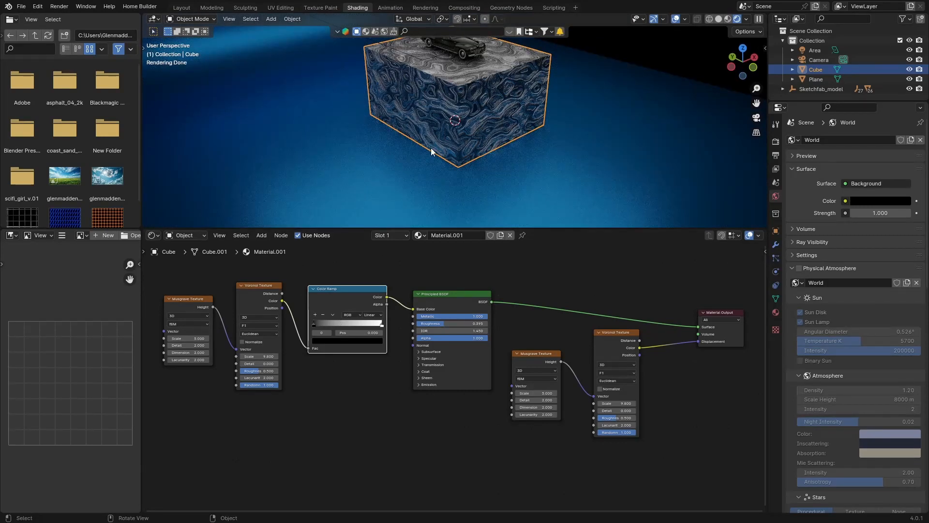
Set the backdrop plane's material to Metallic 0 and Roughness 1.
left_click(344, 168)
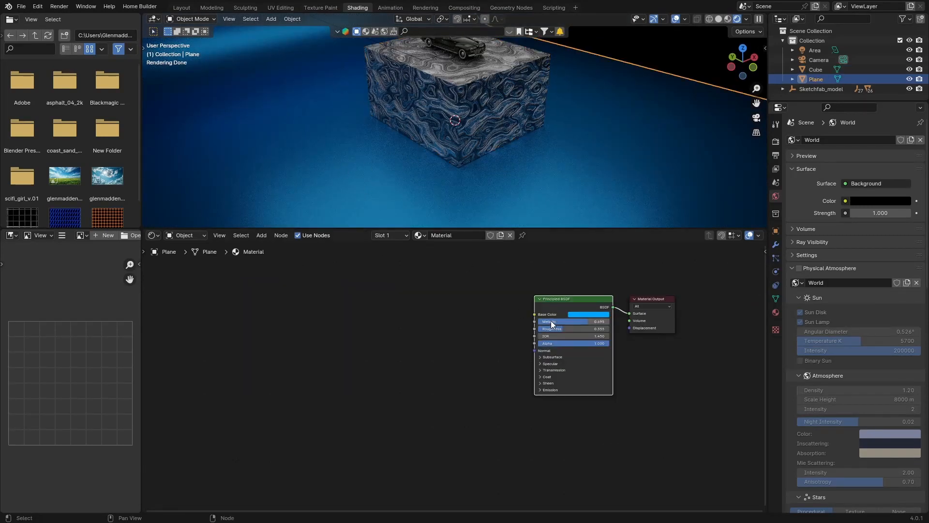
middle_click_drag(463, 322, 402, 317)
key("BackSpace")
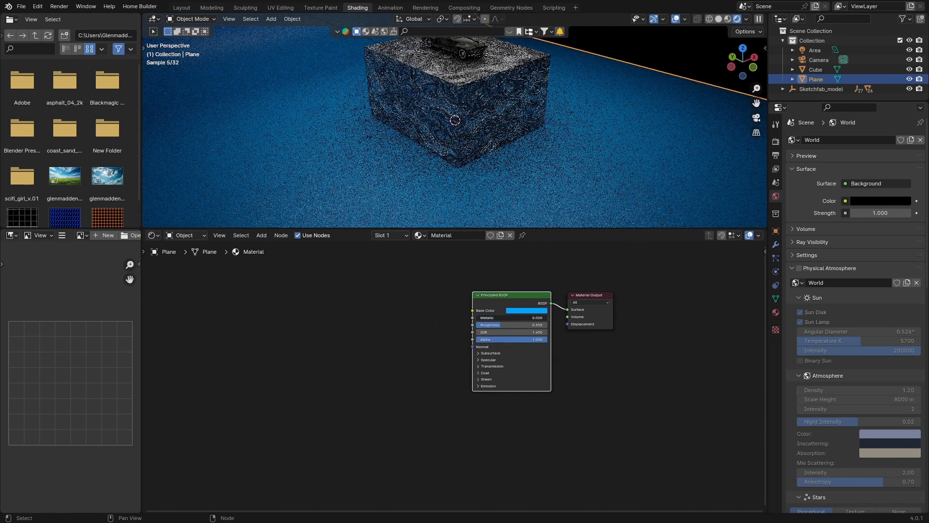
left_click_drag(497, 325, 545, 326)
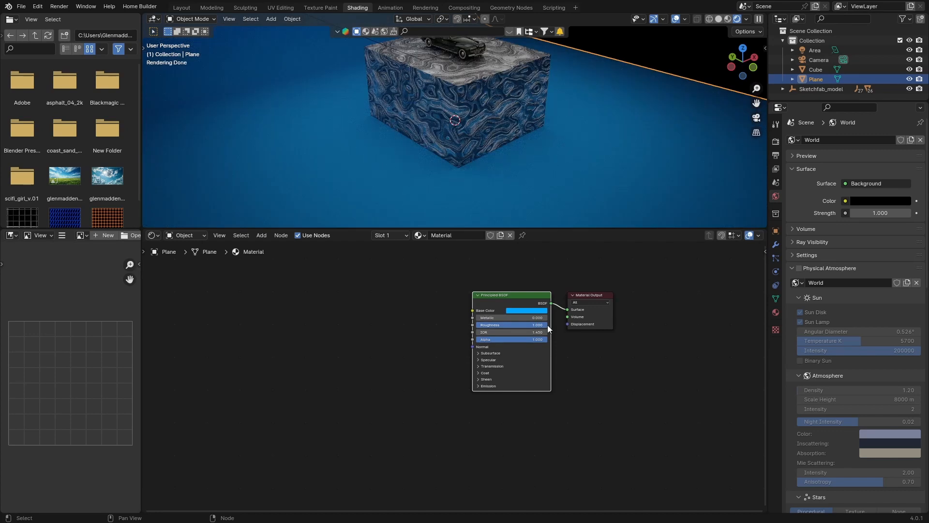
middle_click_drag(437, 122, 446, 141)
scroll(386, 188, "down", 5)
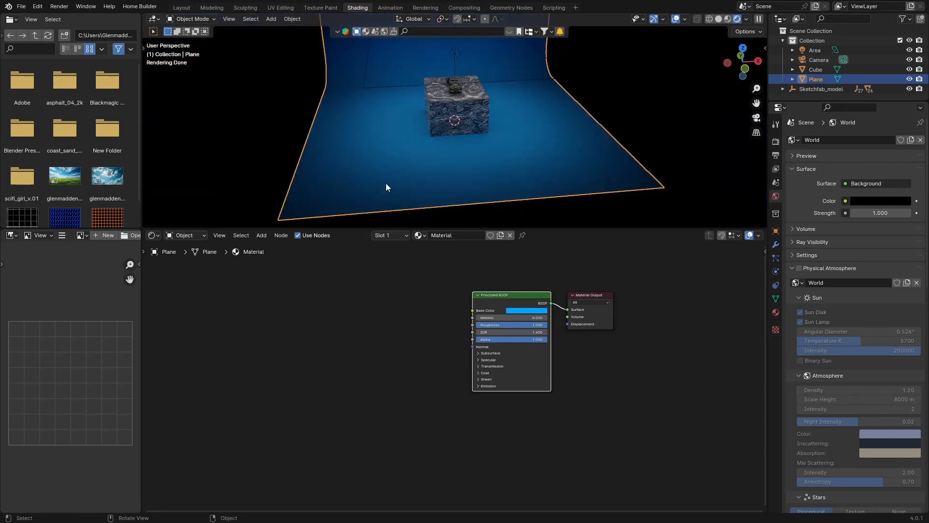
Select the cube and examine the rendered texture on its front face and on the top around the car.
left_click(436, 104)
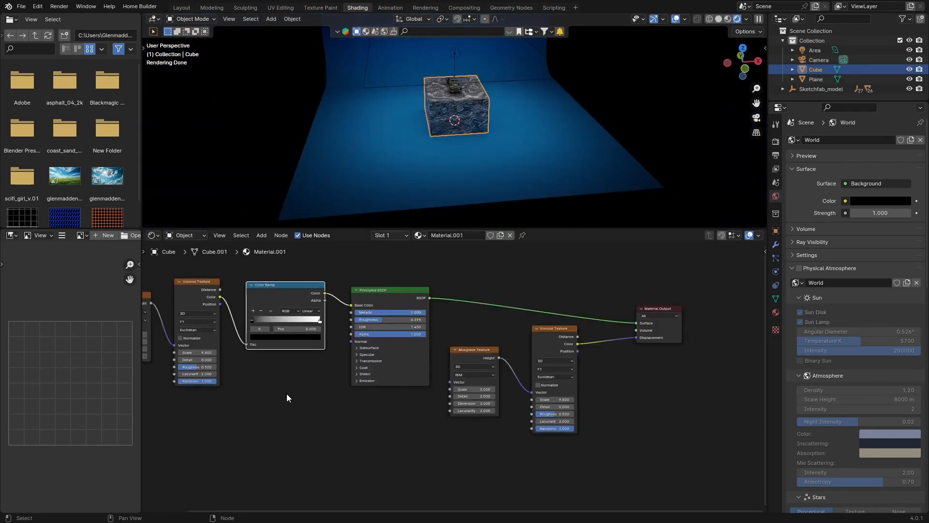
middle_click_drag(287, 393, 325, 404)
scroll(350, 134, "up", 7)
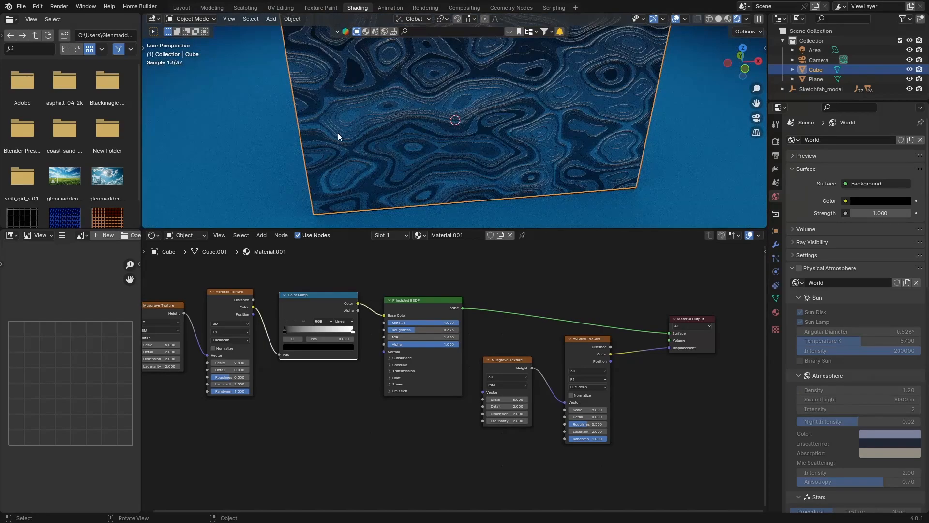
middle_click_drag(342, 82, 338, 131)
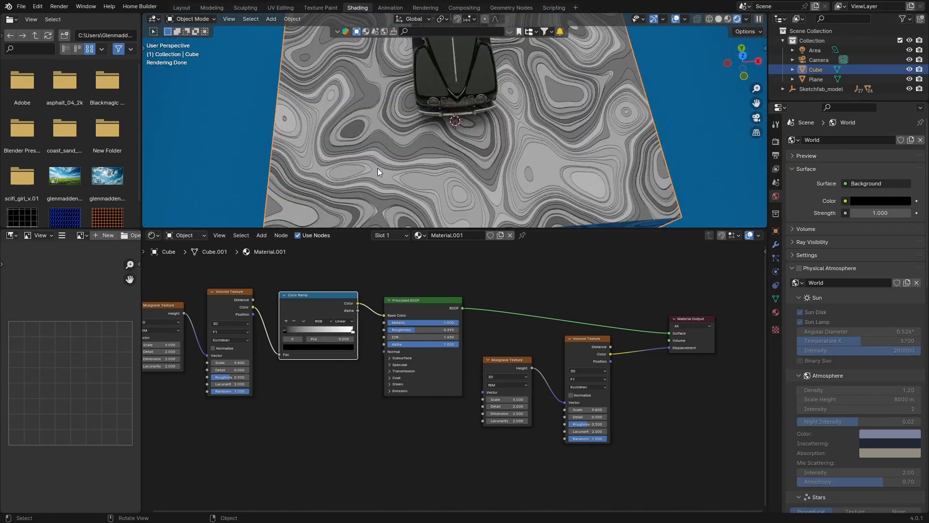
scroll(378, 167, "down", 4)
Change the backdrop plane's base color from blue to a near-black grey.
left_click(278, 139)
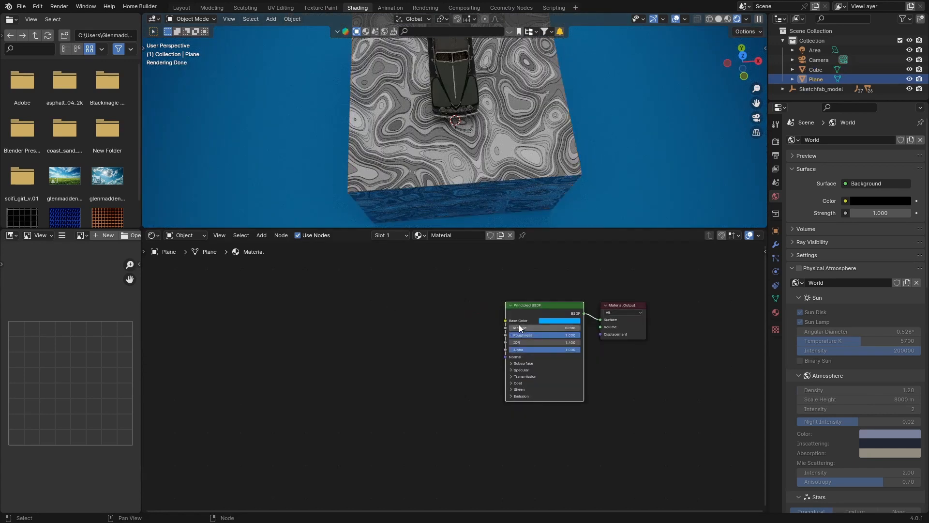
left_click(544, 319)
left_click(572, 247)
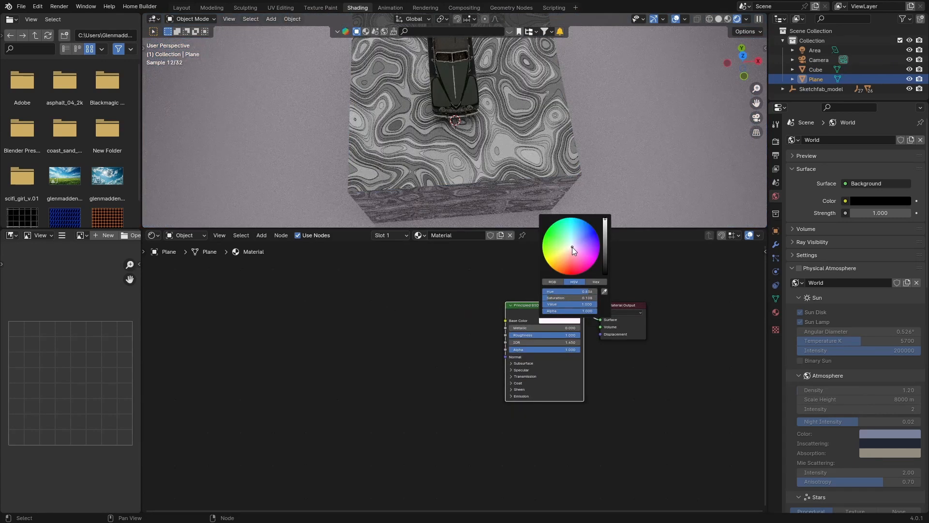
left_click_drag(604, 223, 605, 262)
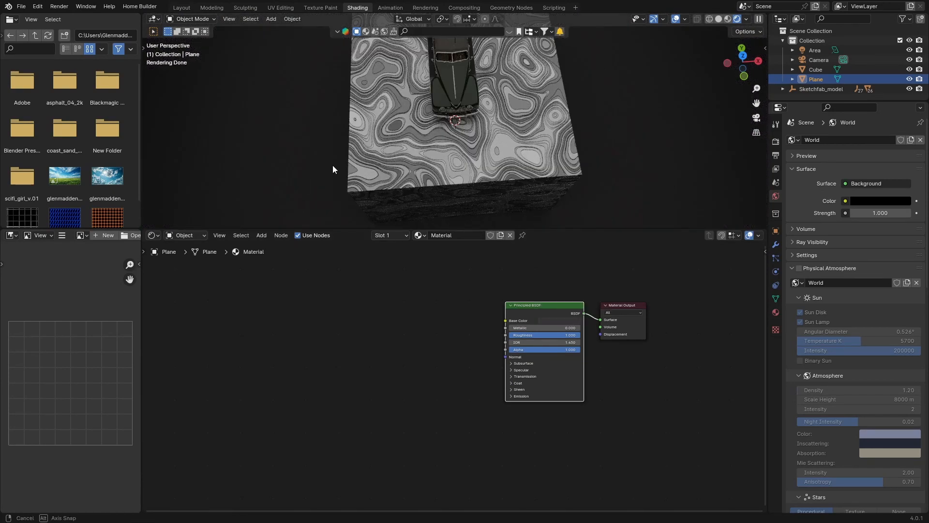
Change the white stop of the cube material's color ramp to a slightly darker light grey with a faint violet tint.
middle_click_drag(333, 164, 389, 117)
scroll(356, 123, "down", 2)
left_click(425, 134)
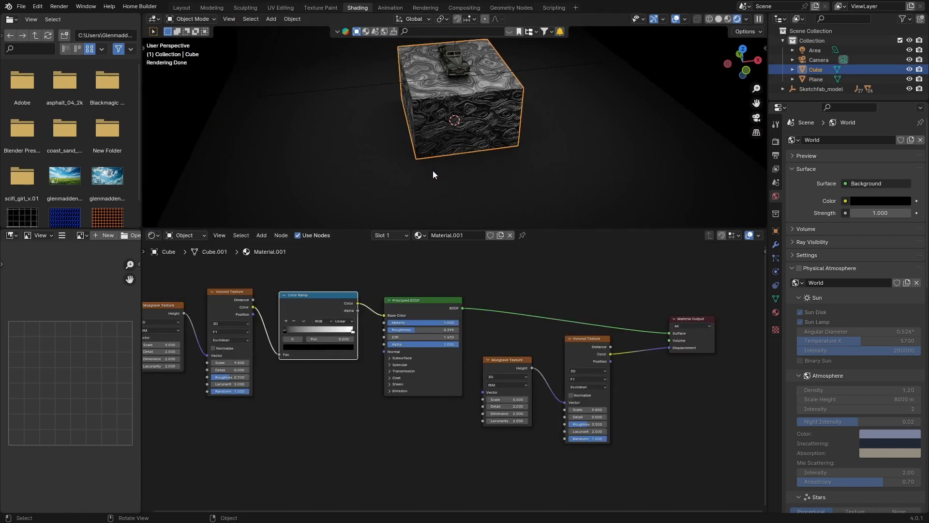
left_click(353, 332)
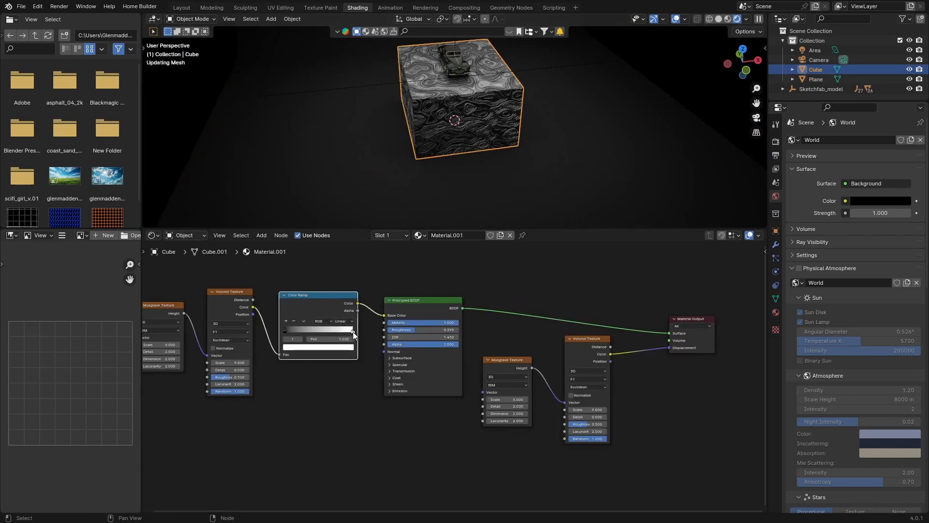
scroll(391, 148, "up", 3)
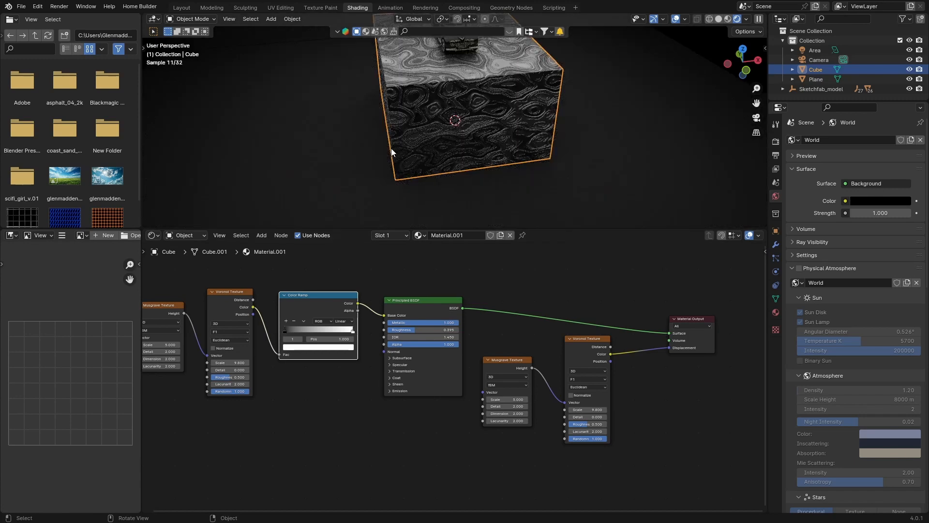
mouse_move(391, 148)
middle_mouse_down()
mouse_move(408, 108)
mouse_move(400, 170)
mouse_move(394, 151)
middle_mouse_up()
scroll(394, 151, "up", 5)
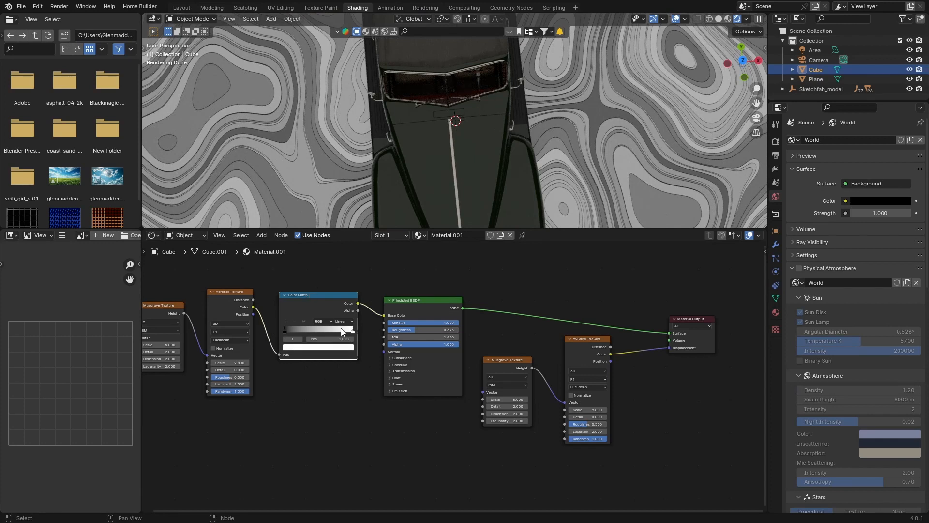
left_click(285, 330)
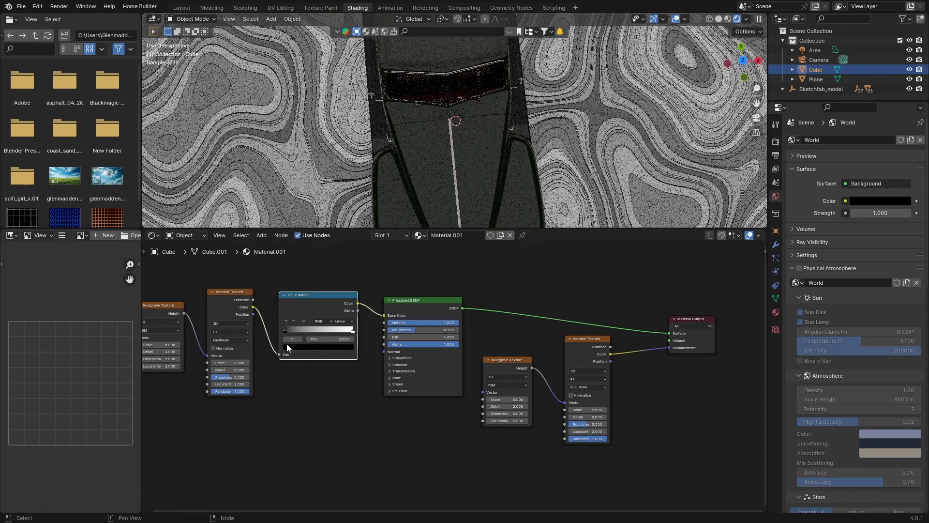
left_click(353, 331)
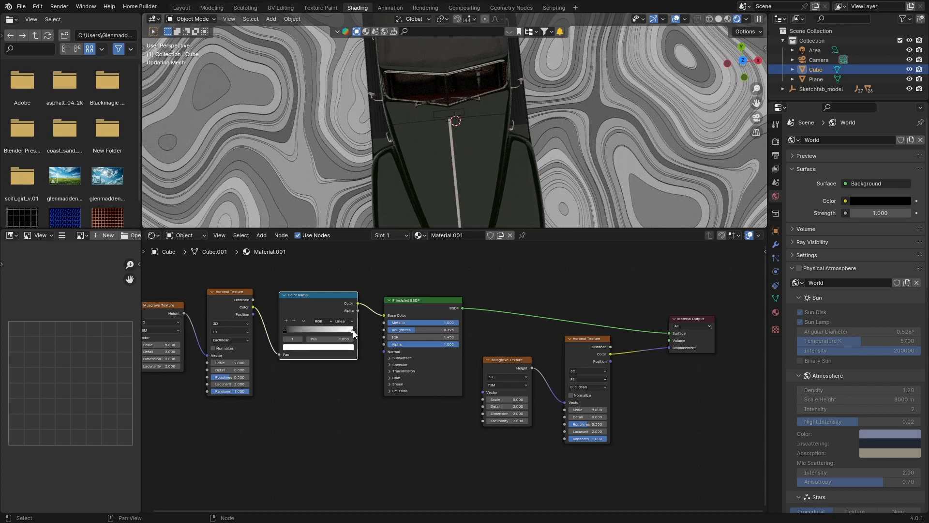
left_click(328, 348)
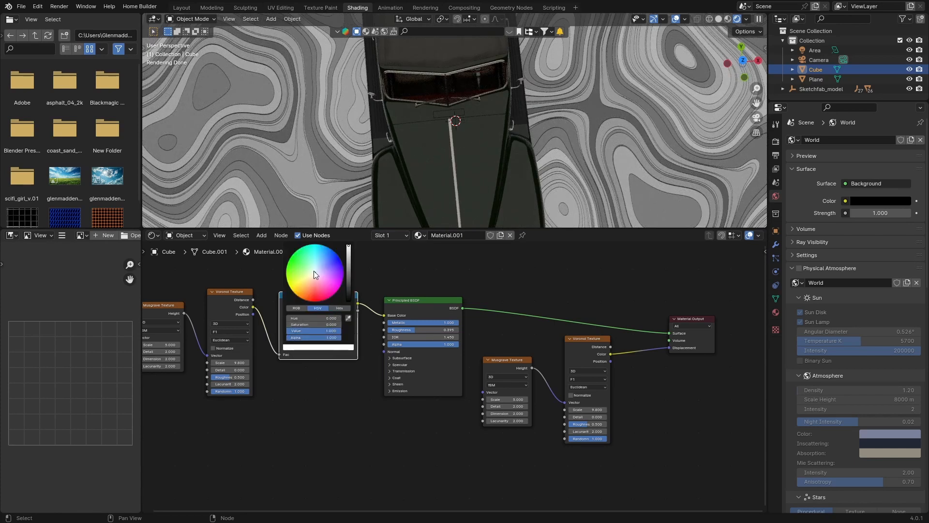
mouse_move(315, 275)
left_mouse_down()
mouse_move(304, 300)
mouse_move(324, 300)
mouse_move(316, 273)
left_mouse_up()
left_click(348, 255)
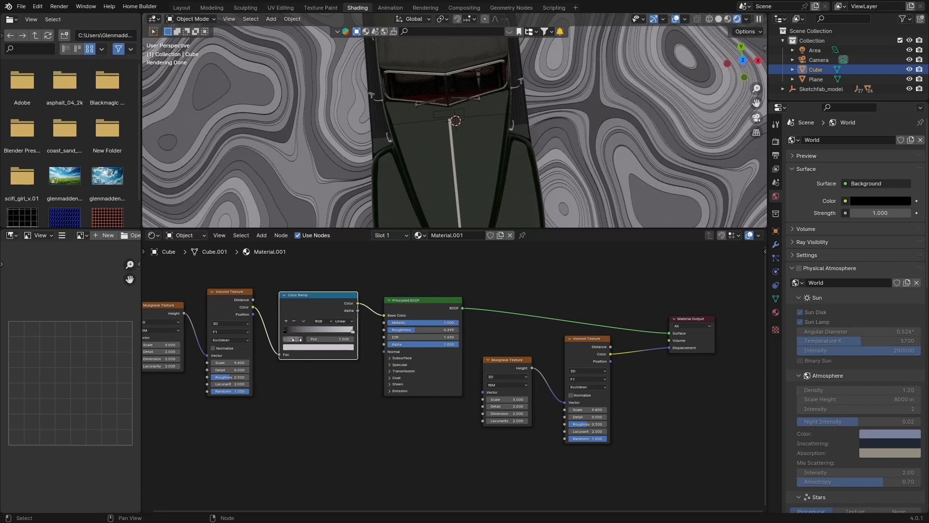
Add a dark grey stop at position 0.5 to the cube's color ramp and shift the black stop slightly toward it.
left_click(286, 320)
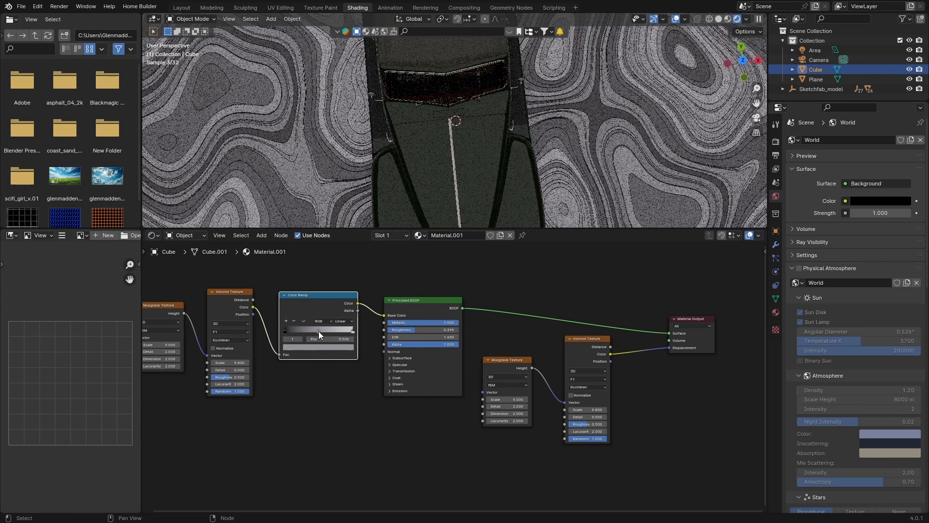
left_click(316, 348)
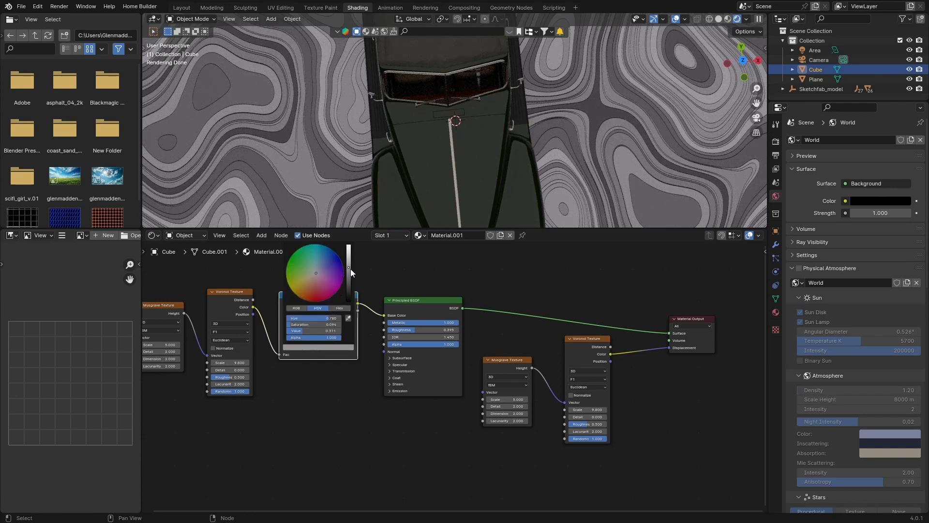
left_click_drag(316, 273, 349, 277)
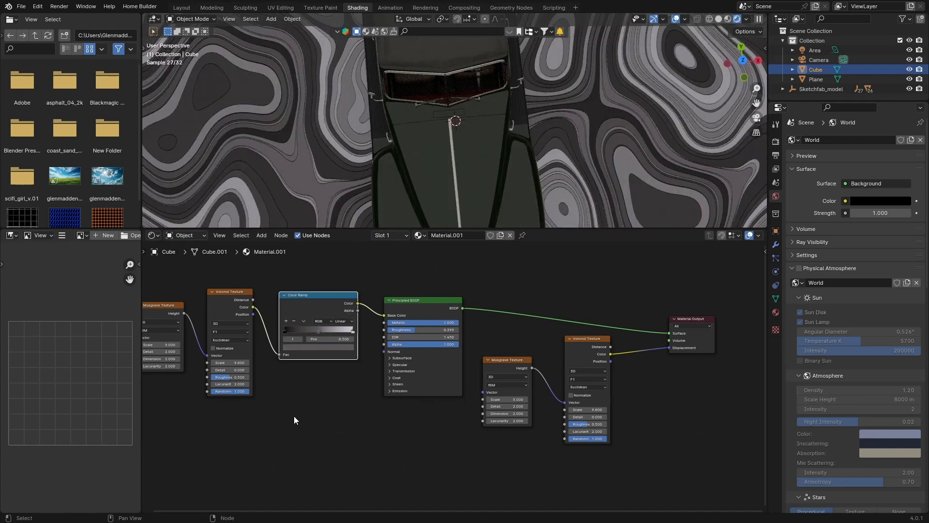
left_click(352, 332)
mouse_move(284, 332)
left_mouse_down()
mouse_move(320, 329)
mouse_move(292, 330)
left_mouse_up()
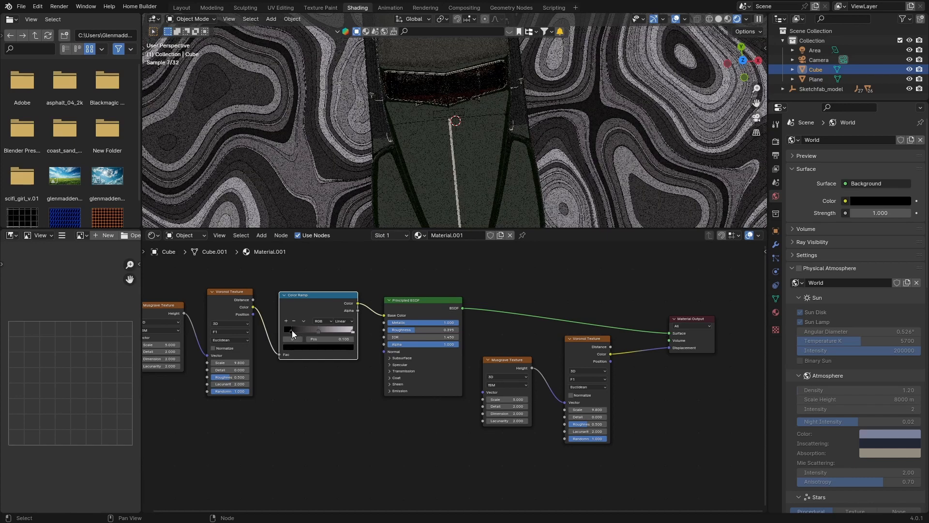
Switch to the Layout workspace and examine the rendered cube and car from several angles.
middle_click_drag(320, 189, 337, 101)
scroll(337, 138, "down", 5)
scroll(411, 117, "down", 5)
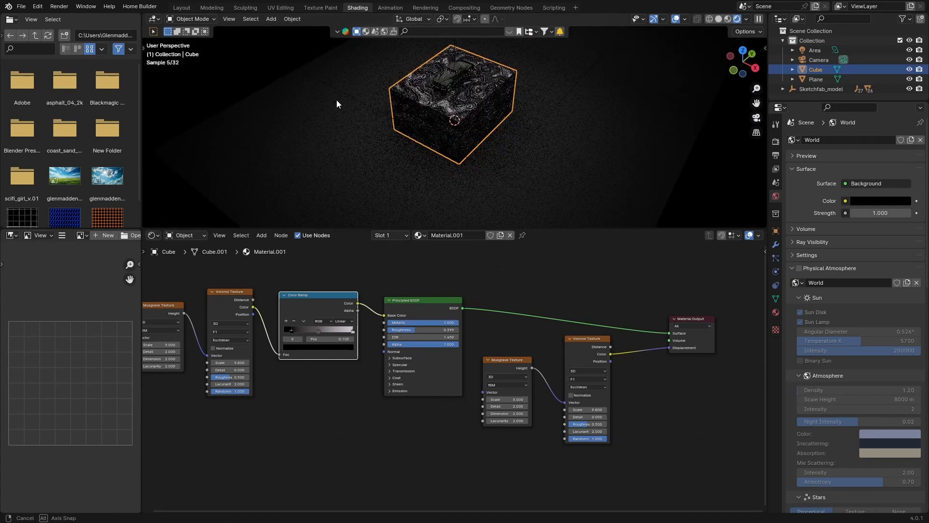
left_click(182, 7)
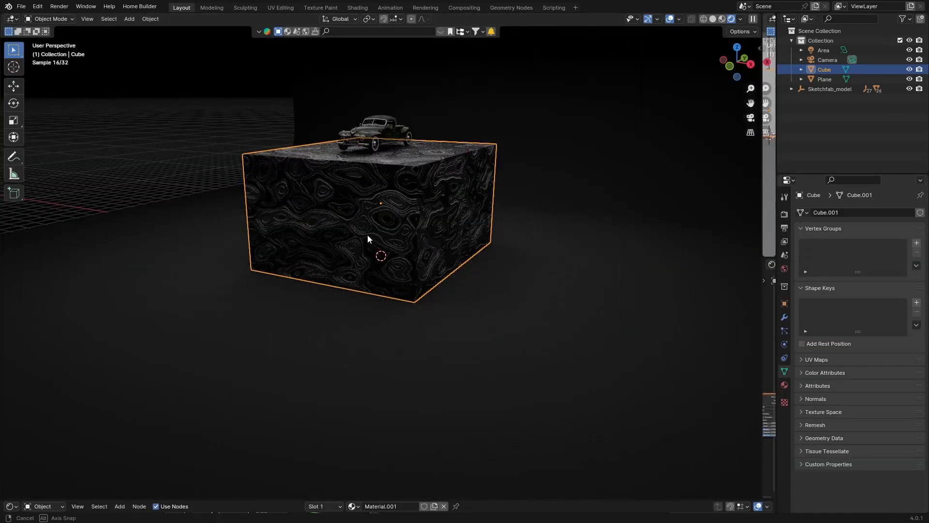
middle_click_drag(367, 235, 394, 227)
scroll(375, 220, "up", 4)
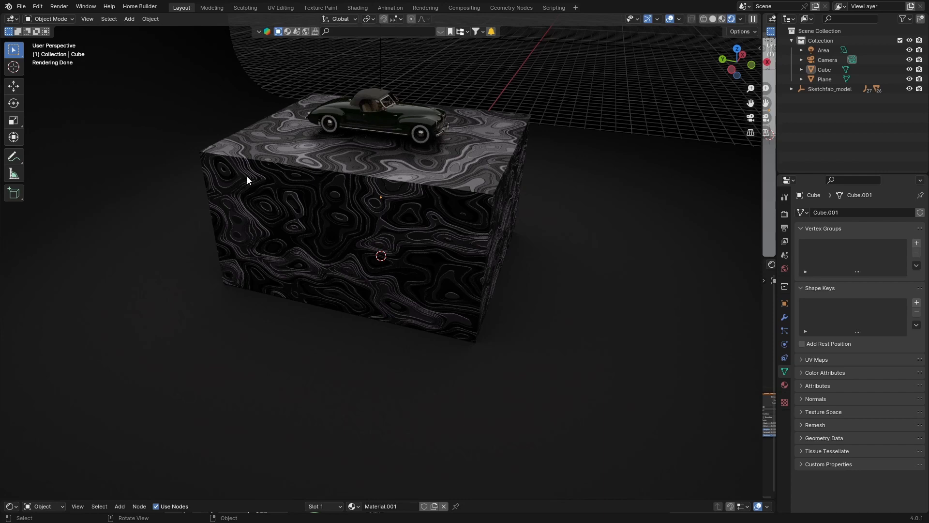
middle_click_drag(442, 237, 377, 209)
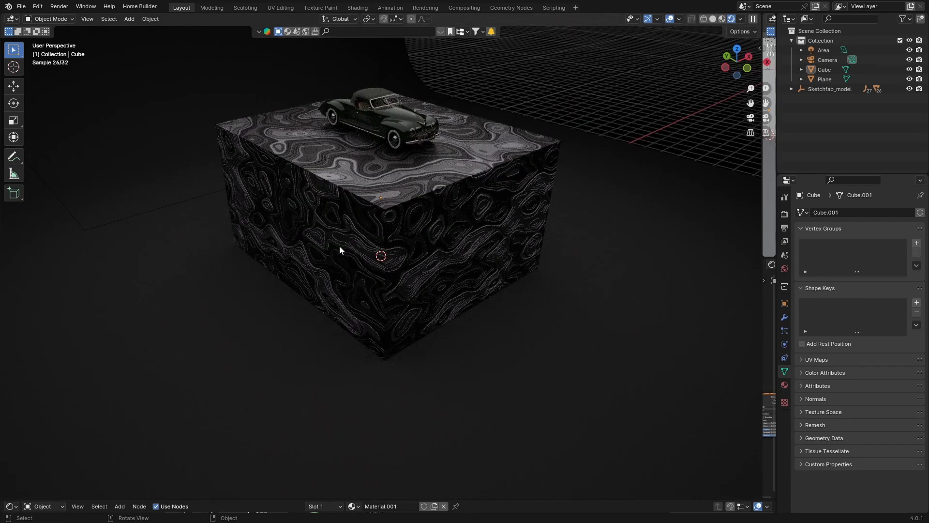